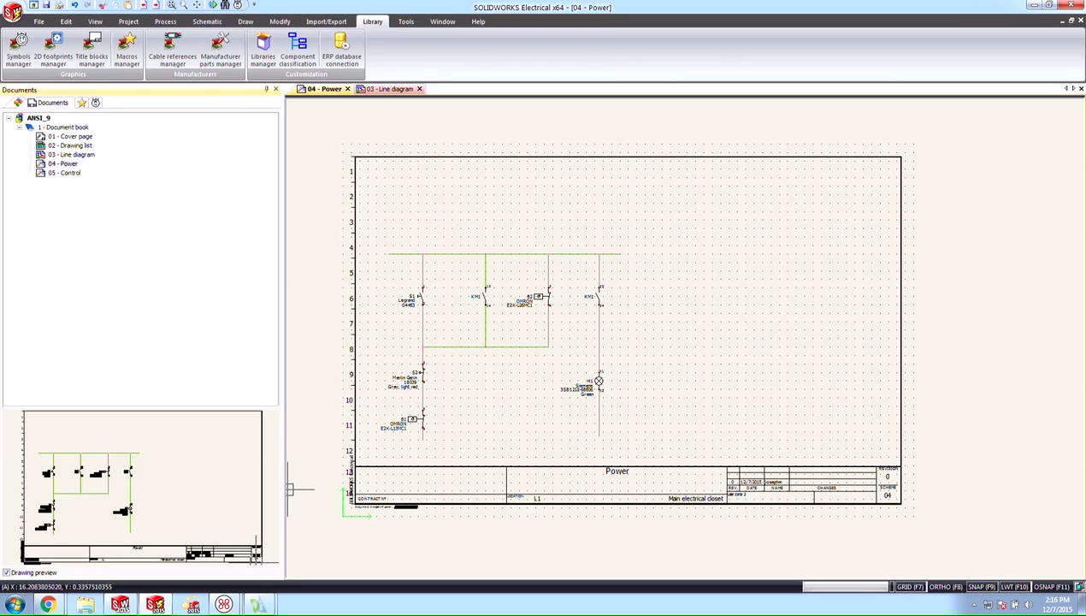
Step: Switch to the 3005_connecting_rod drawing in SOLIDWORKS, then to the same DWG in DraftSight
key(alt+Tab)
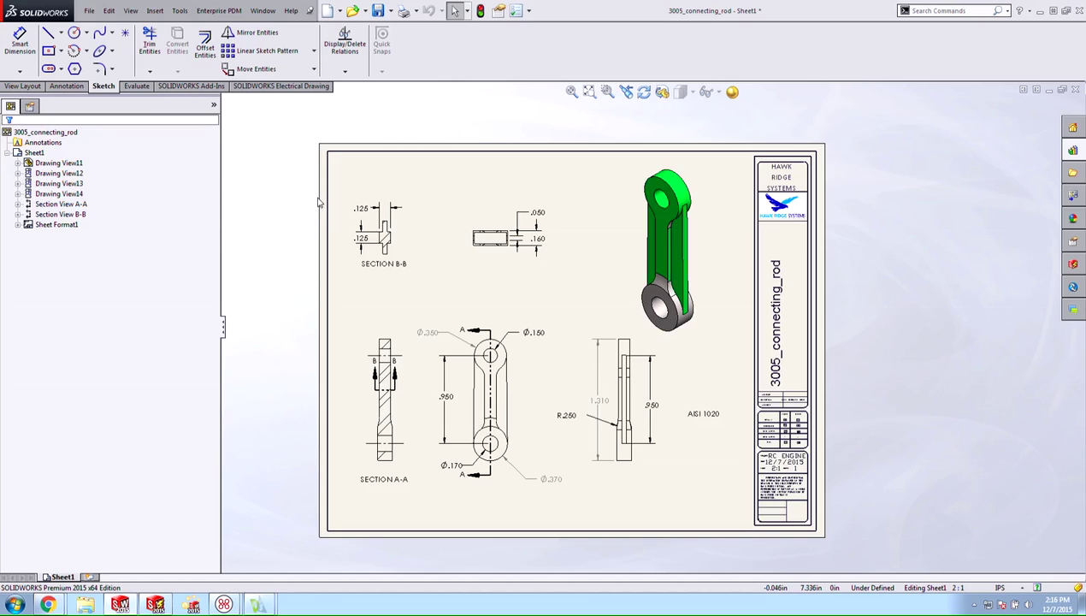
key(alt+Tab)
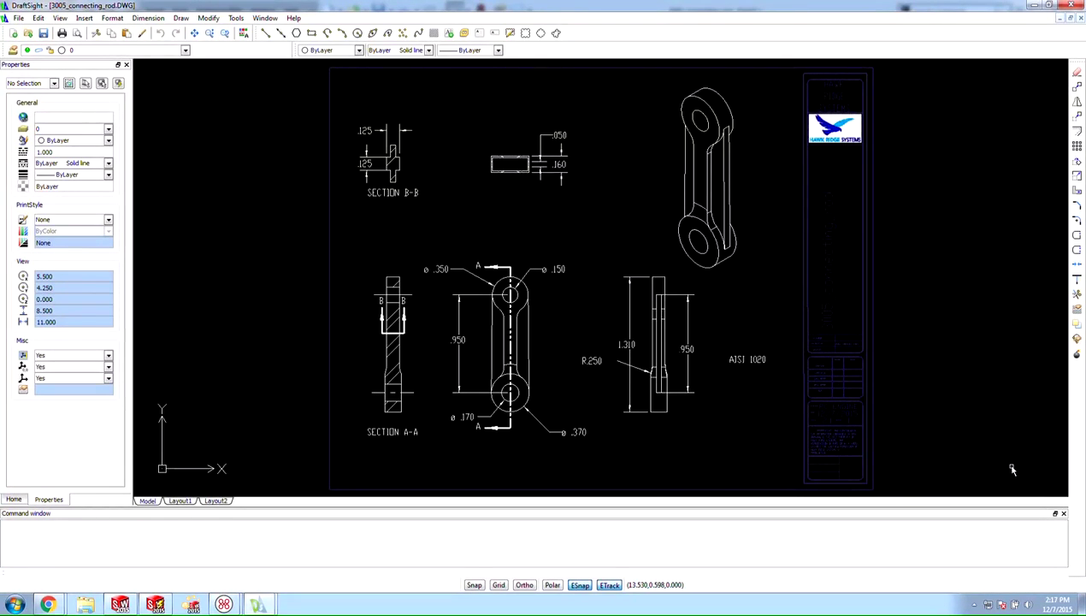
Step: Minimize DraftSight so the SOLIDWORKS 3005_connecting_rod Sheet1 shows again
click(1033, 5)
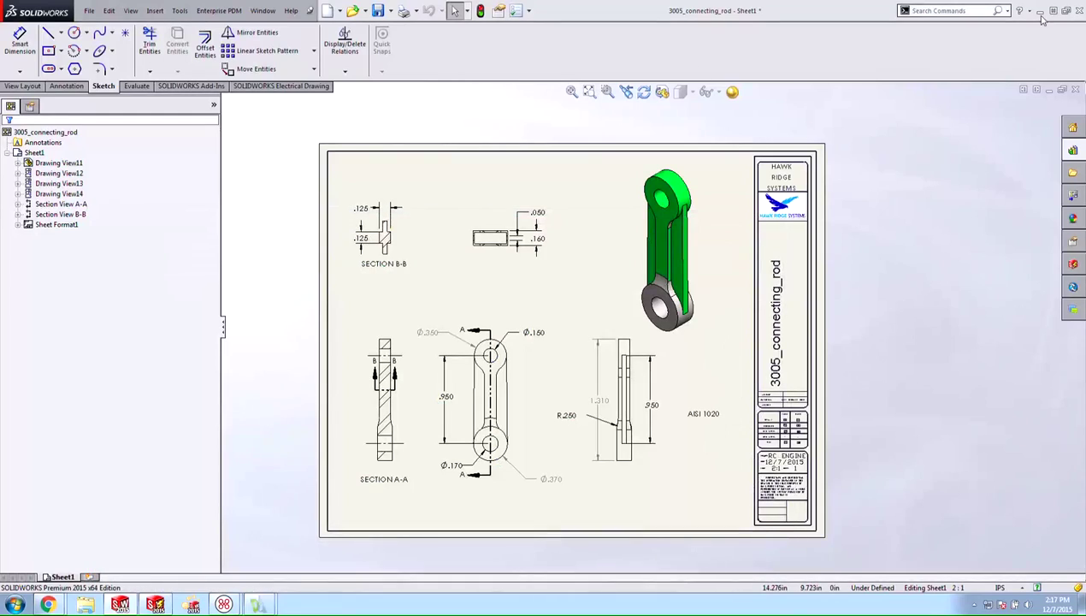
Step: Go back to the Power schematic and open Library > Title blocks manager
click(1039, 11)
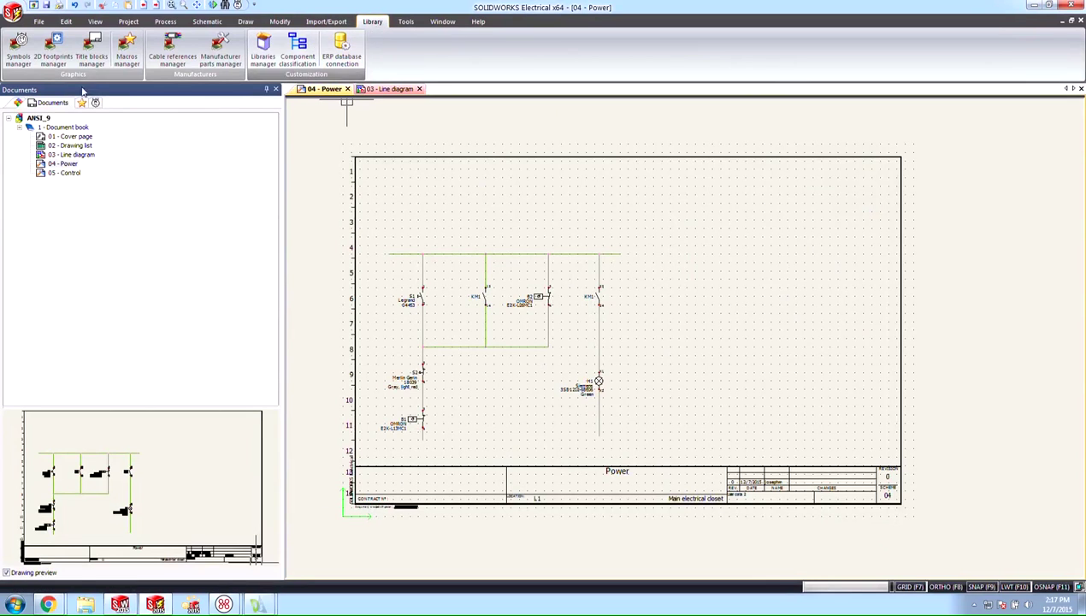
click(92, 56)
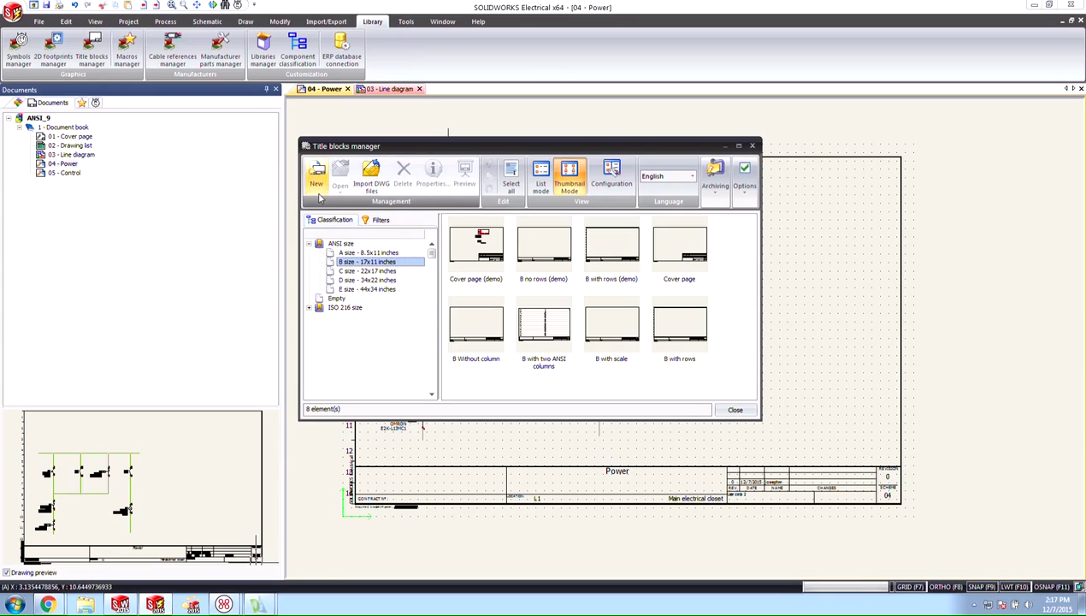
Step: Launch the Title block import wizard via Import DWG files and reposition it over the drawing
click(384, 182)
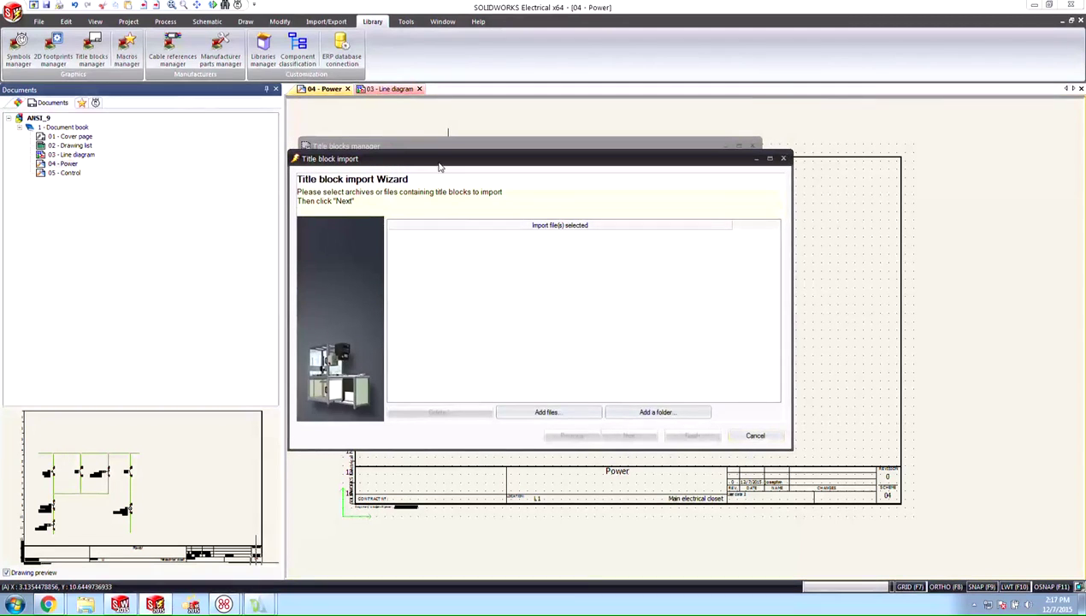
drag(438, 167, 676, 141)
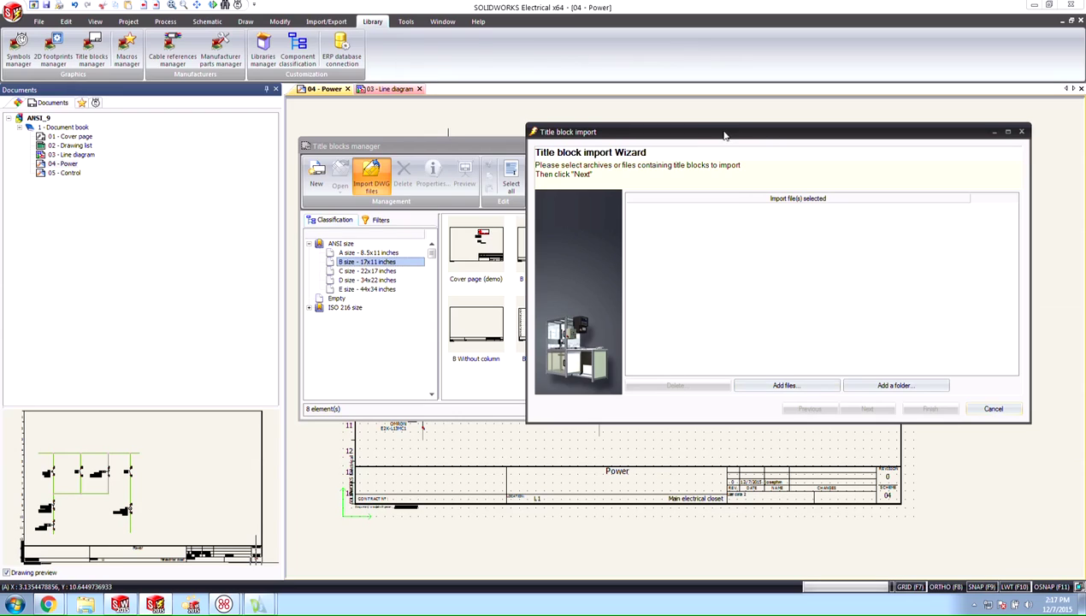
drag(764, 136, 483, 142)
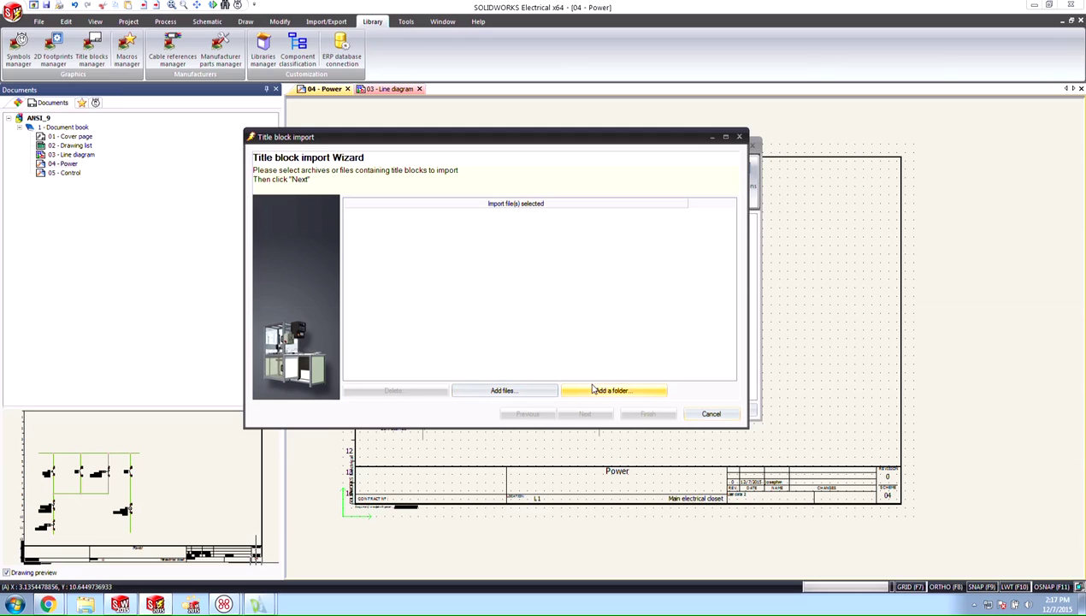
Step: Add 3005_connecting_rod.DWG to the import and keep <No configuration> as the import configuration
click(497, 390)
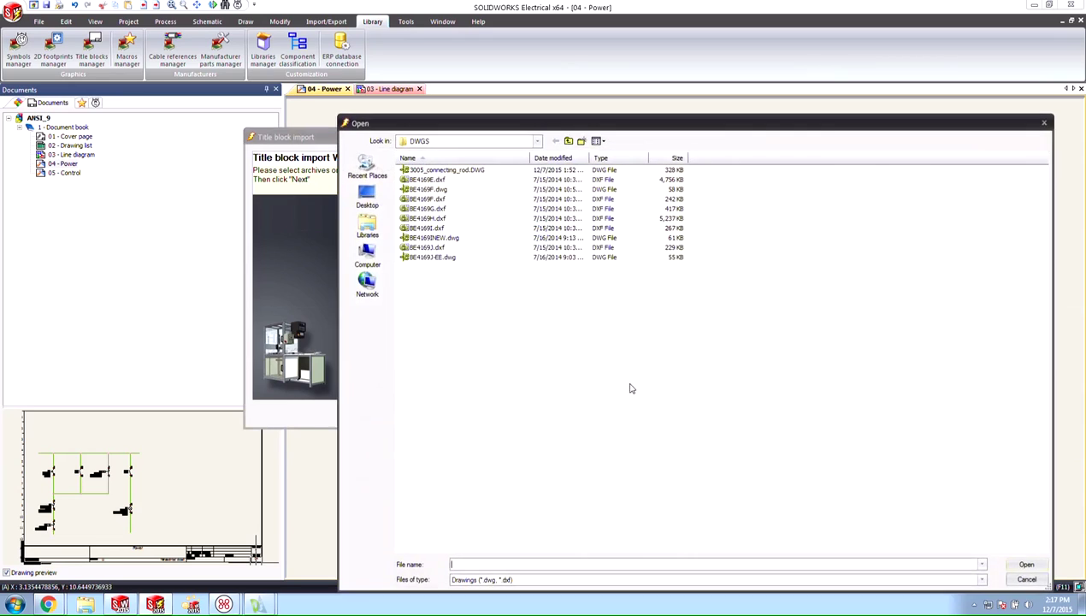
click(461, 169)
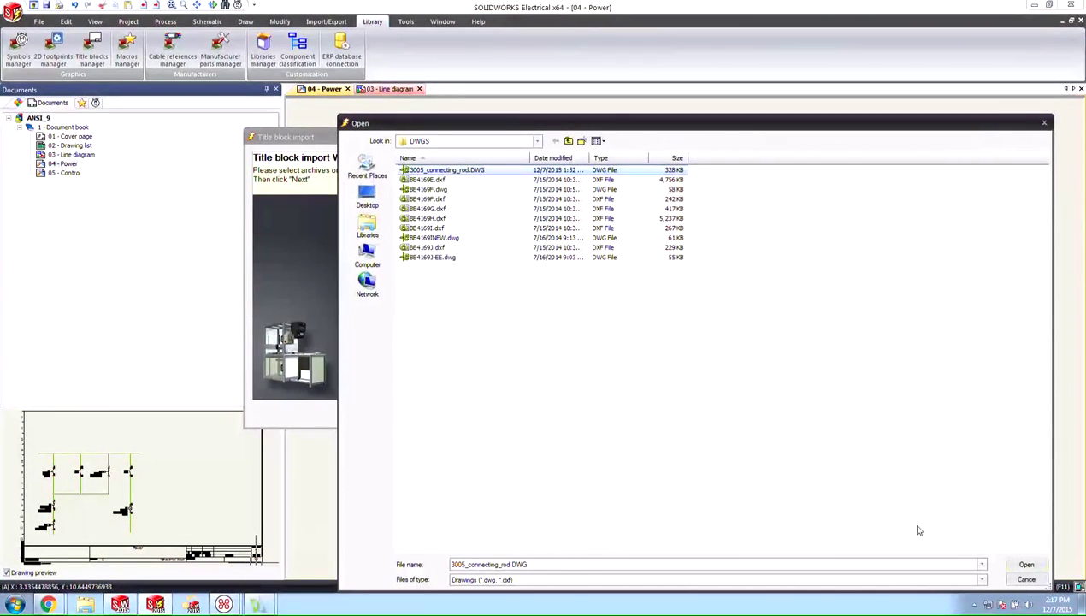
click(1042, 564)
click(600, 415)
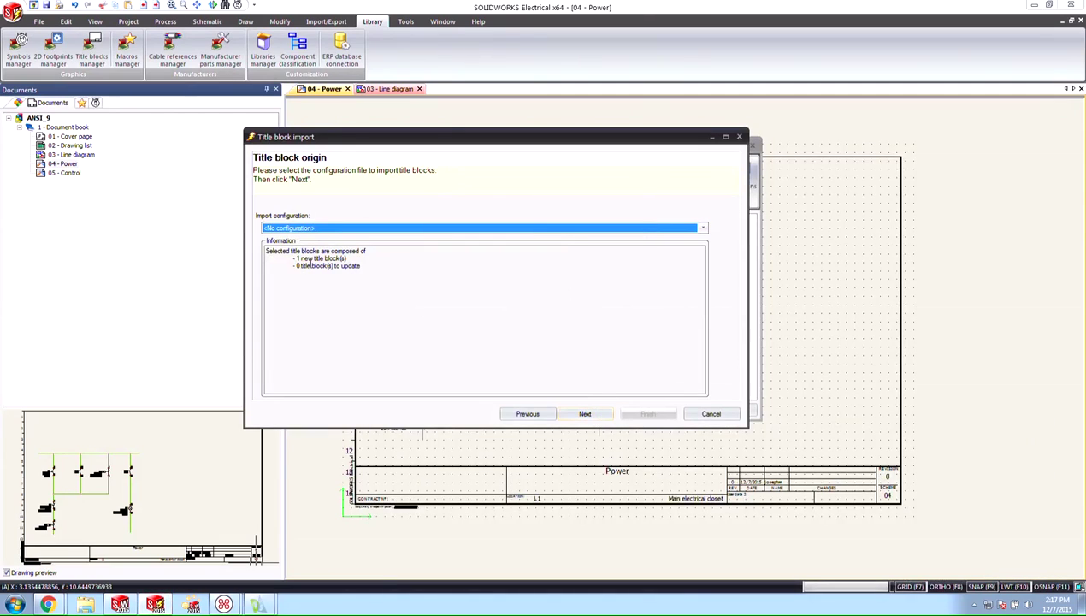
click(283, 228)
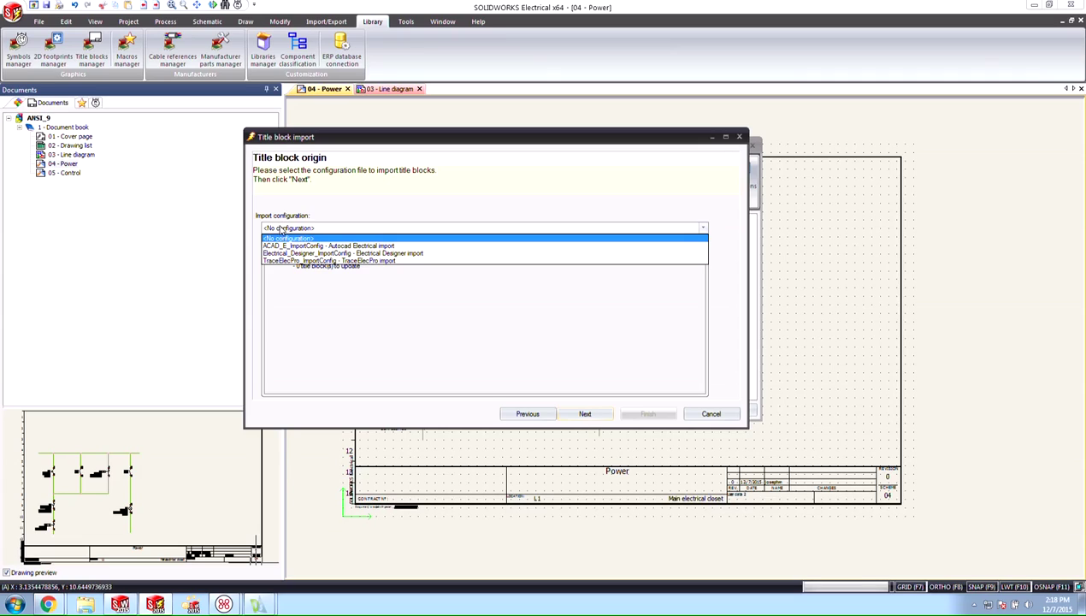
click(280, 239)
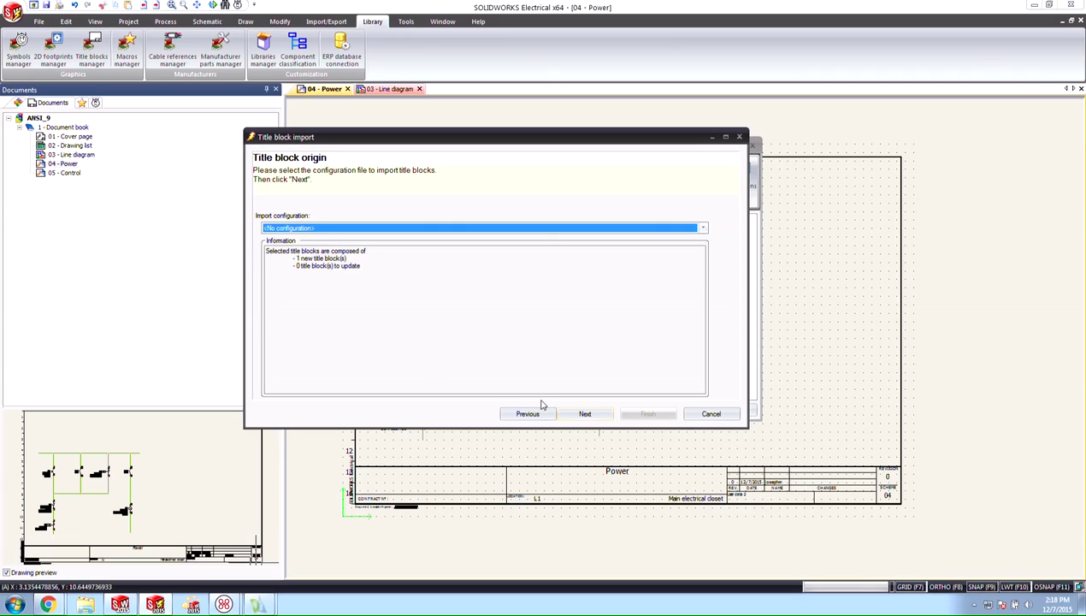
Step: Step through the remaining wizard pages, choose Do not save, finish, and view Unclassified elements
click(586, 414)
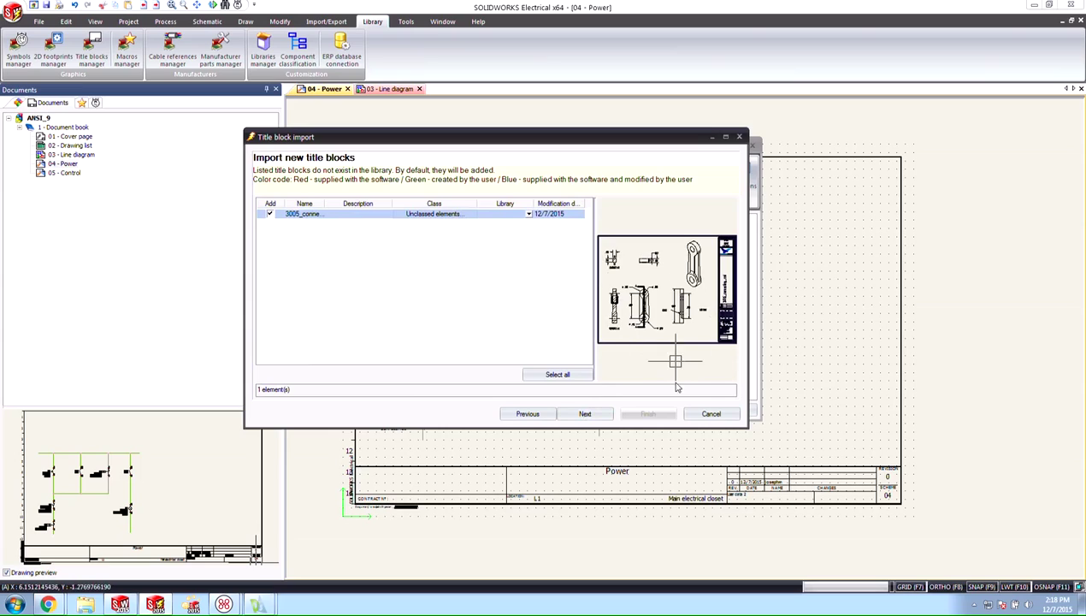
click(586, 415)
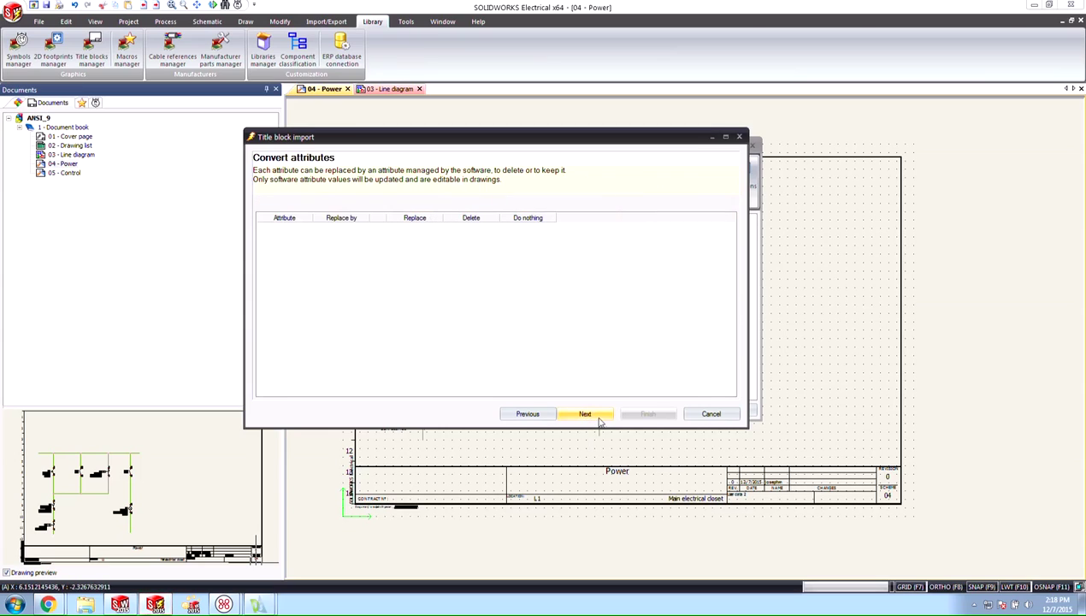
click(602, 417)
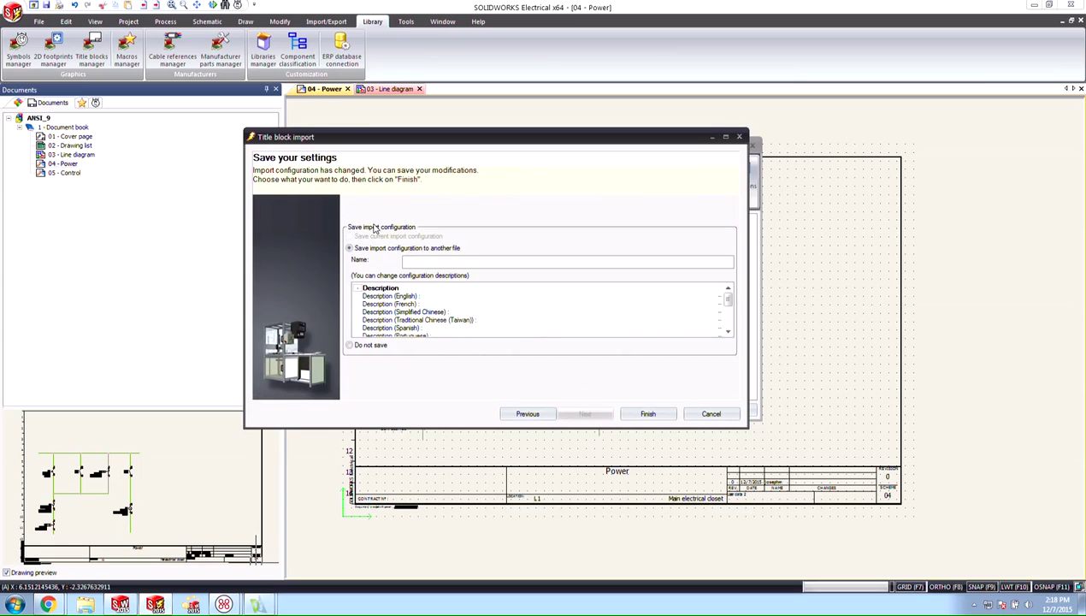
click(553, 416)
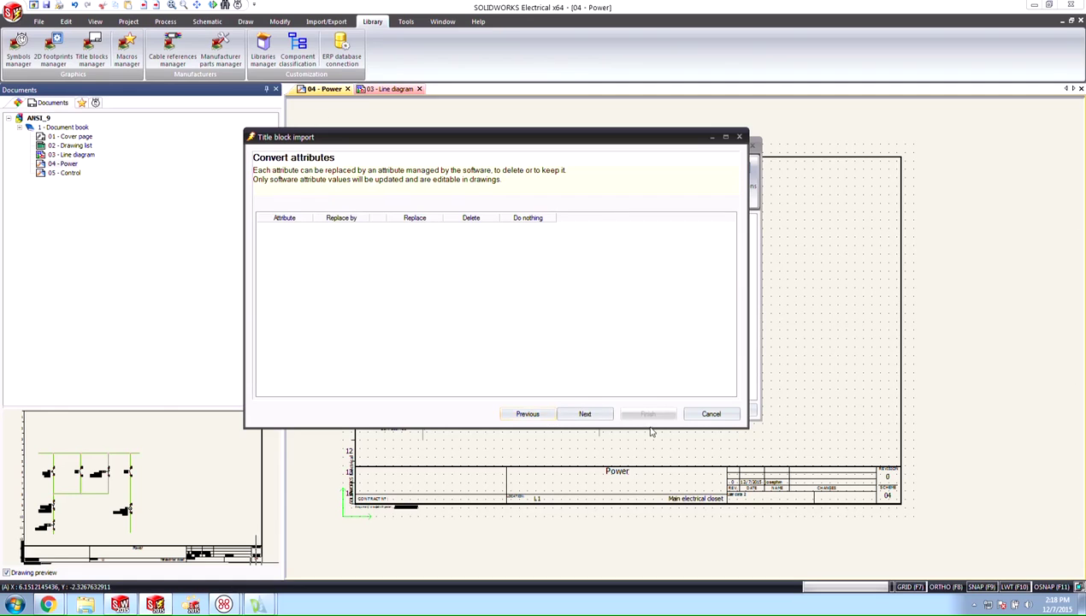
click(583, 415)
click(349, 344)
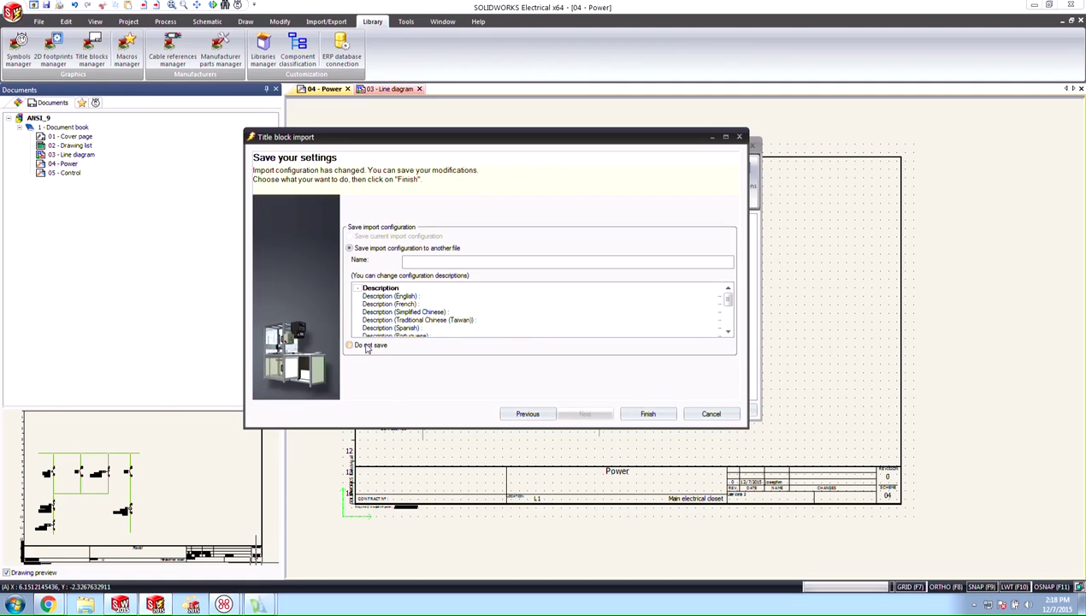
click(642, 415)
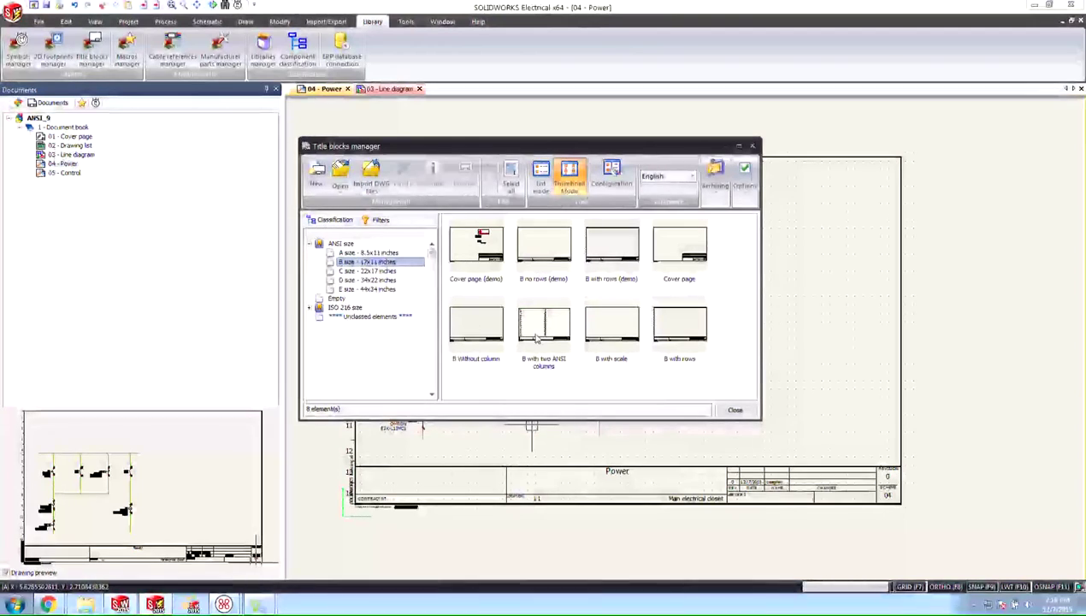
click(401, 316)
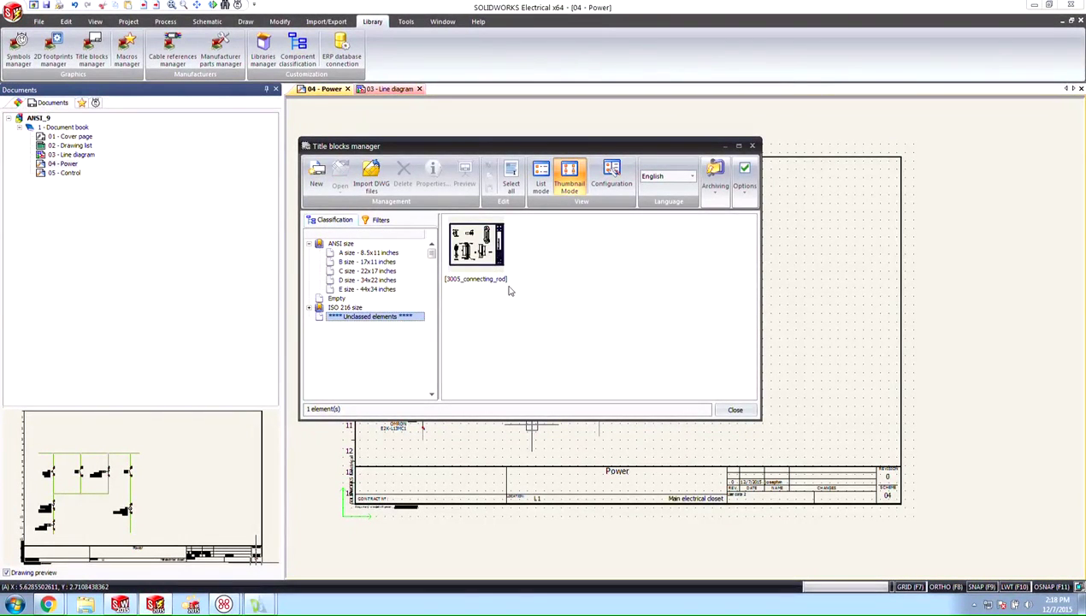
Step: Reclass the 3005_connecting_rod title block as ANSI size > B size - 17x11 inches, then close the manager
click(489, 261)
click(432, 178)
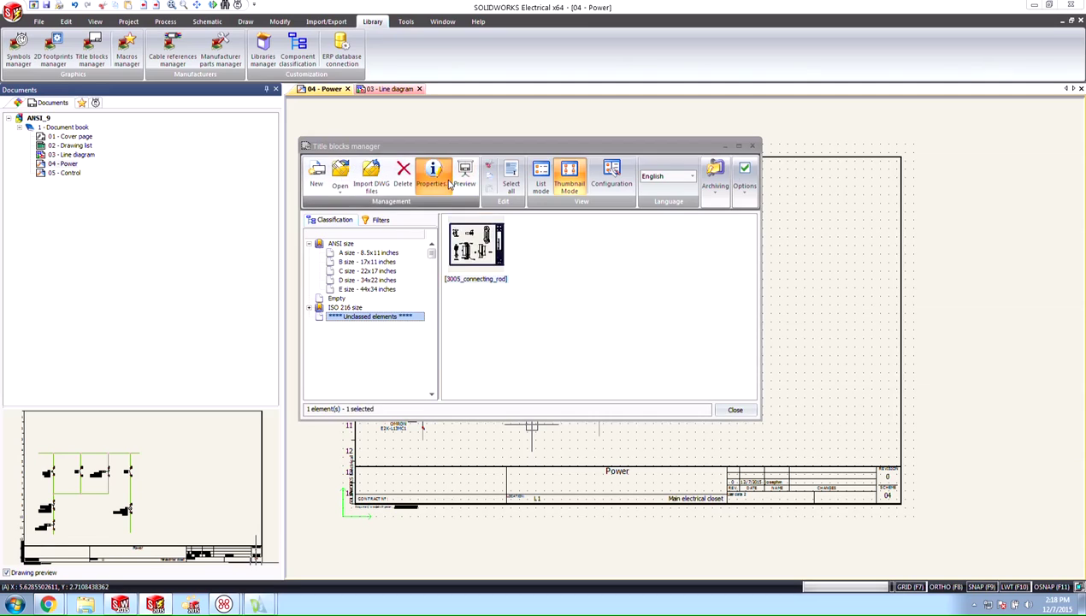
click(541, 212)
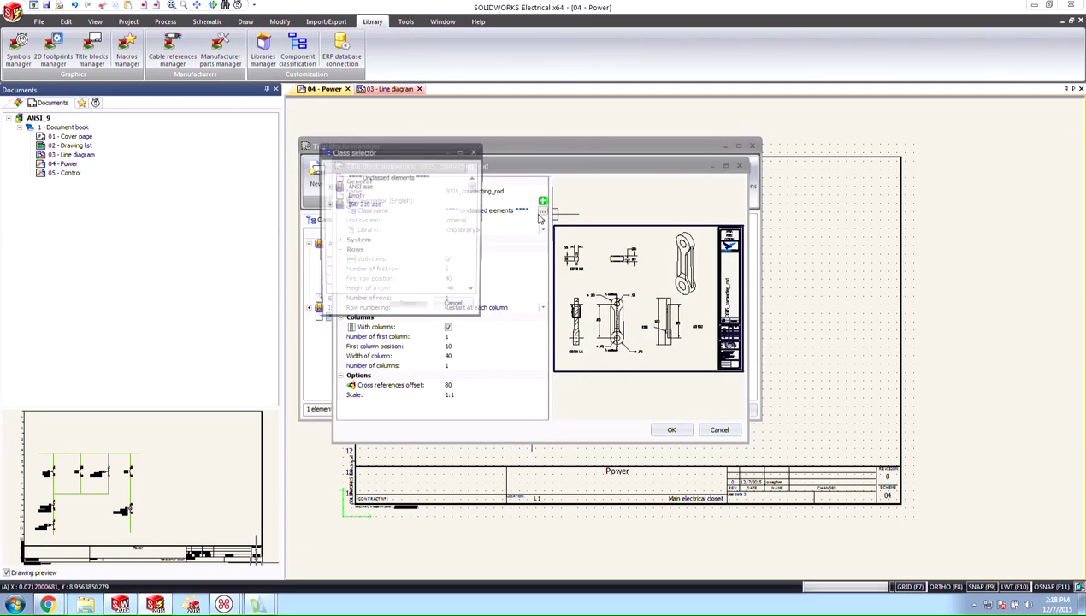
click(328, 186)
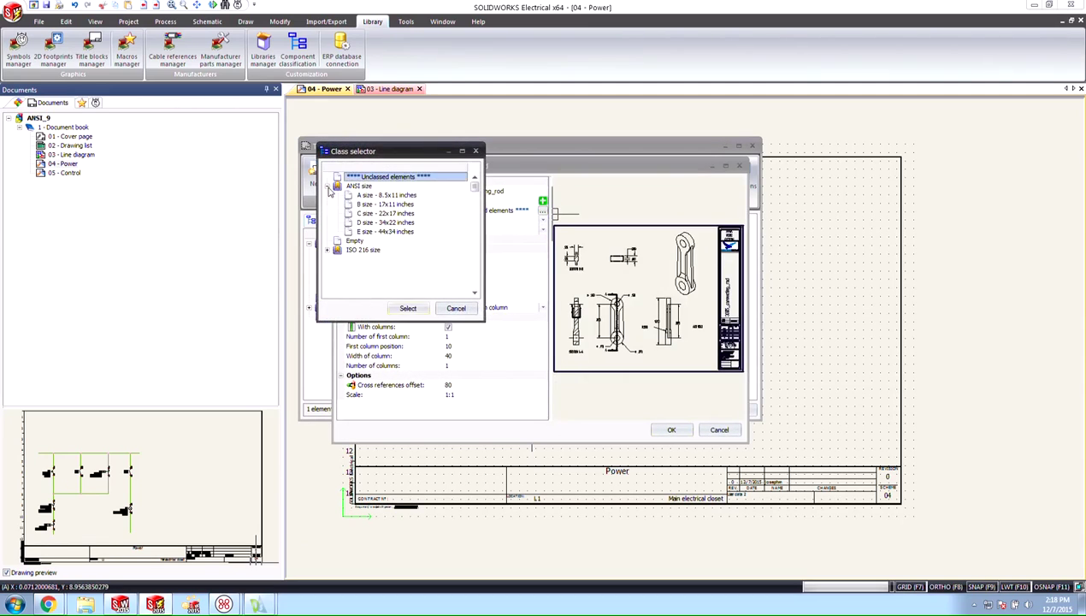
click(369, 204)
click(402, 309)
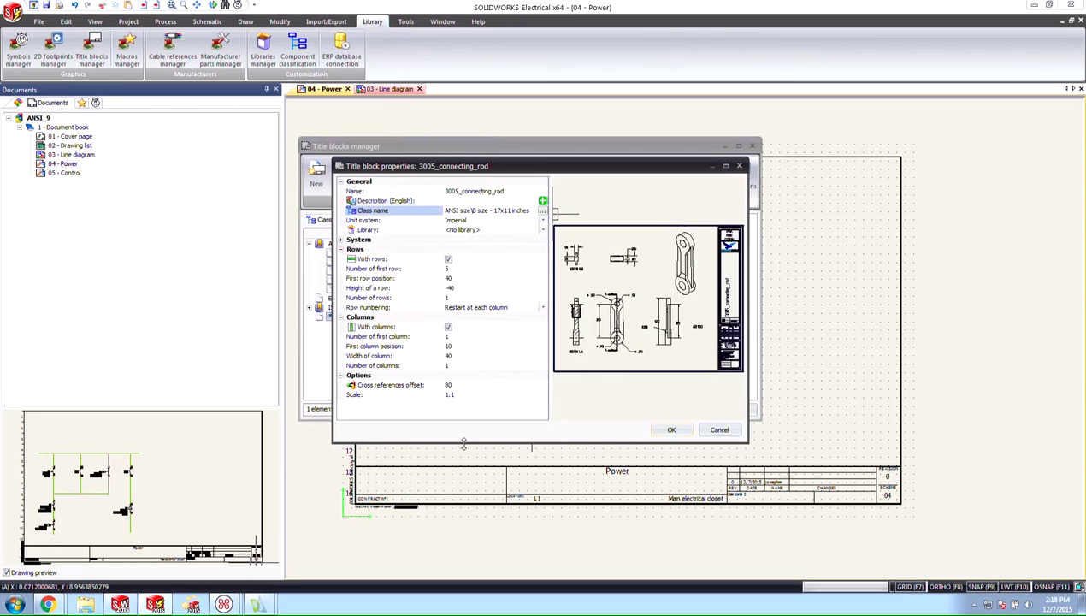
click(671, 429)
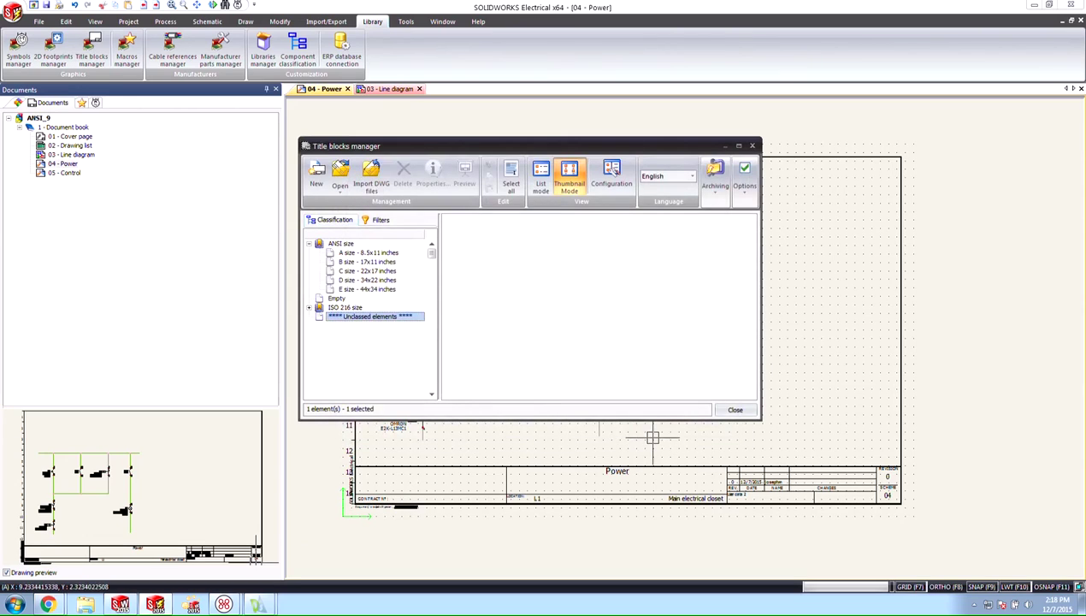
click(737, 409)
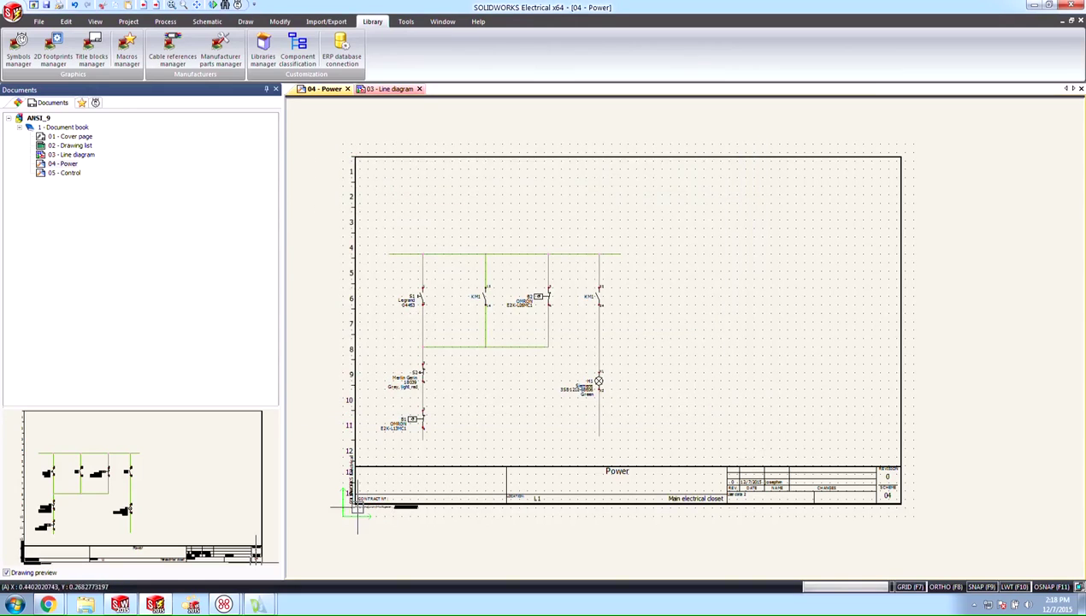
Step: Open the Replace title block chooser for 04 - Power, then dismiss it unchanged
right_click(59, 167)
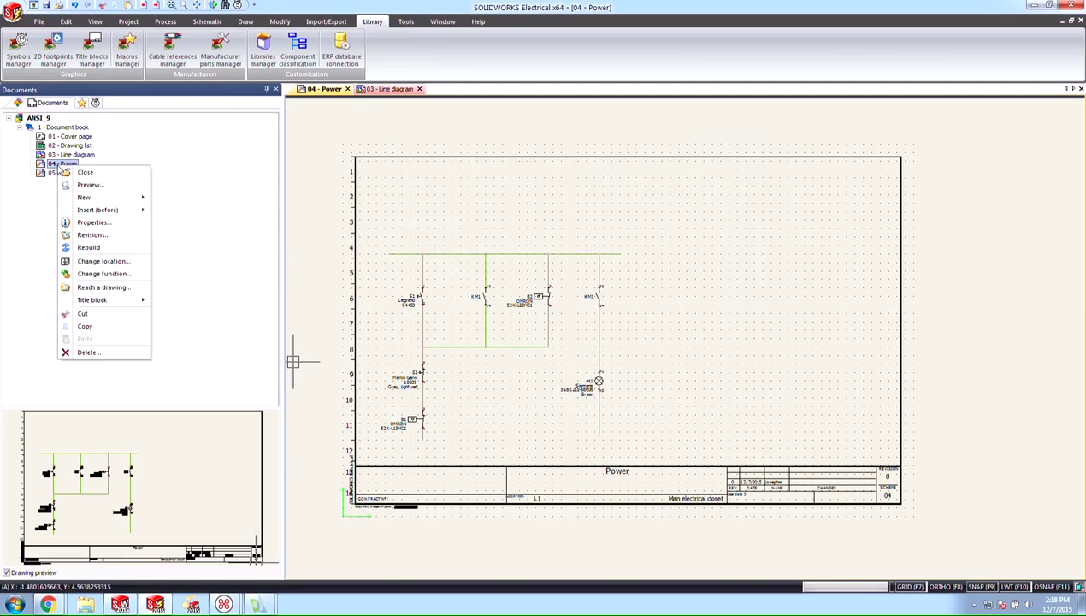
mouse_move(141, 300)
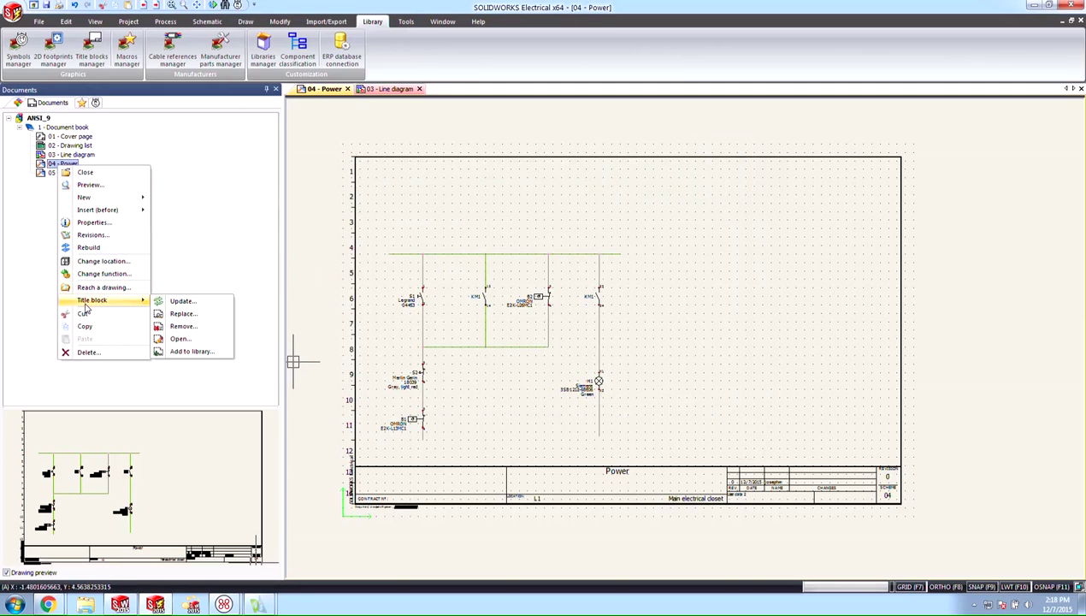
click(180, 315)
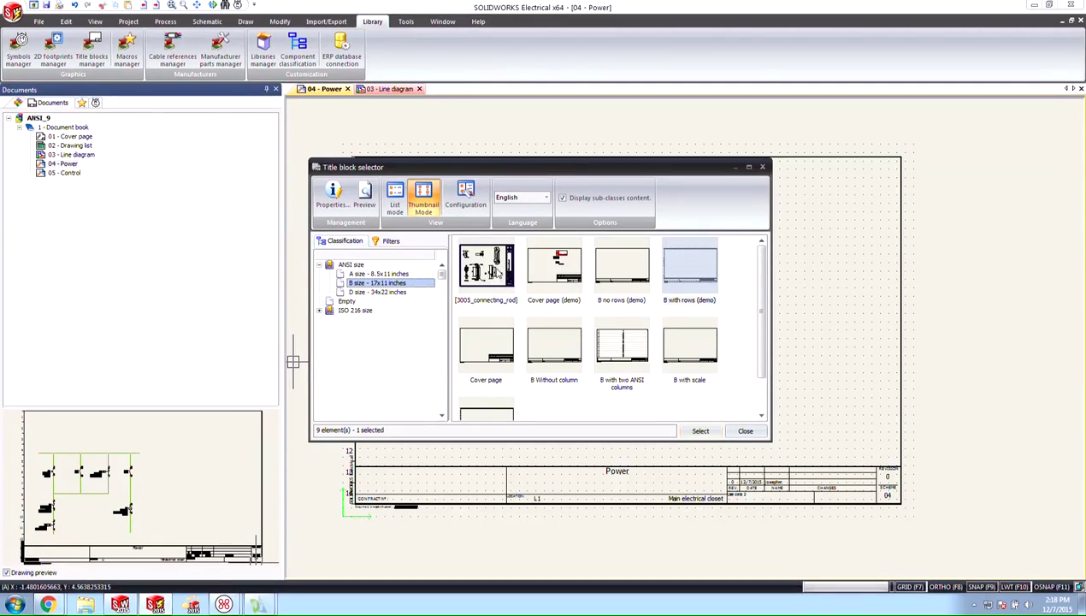
click(745, 431)
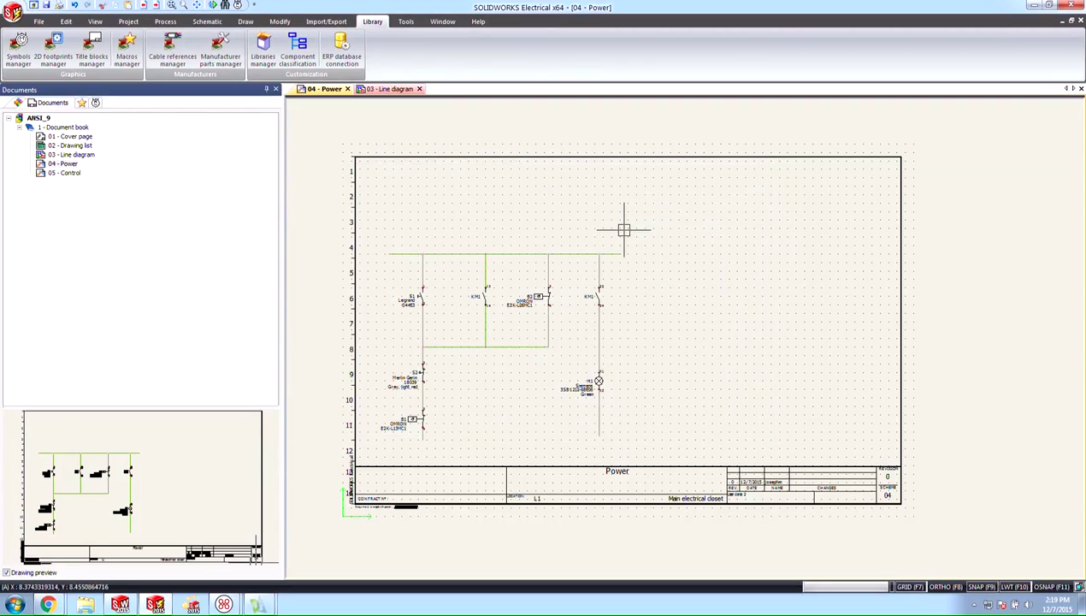
Step: Open the 3005_connecting_rod title block for editing from the ANSI B-size library
click(101, 61)
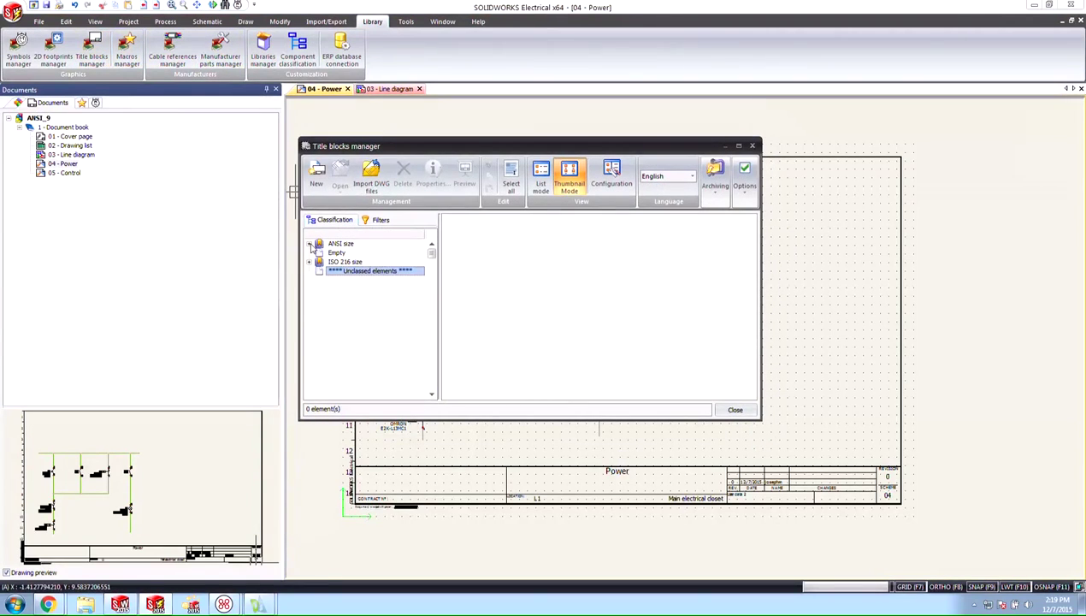
click(309, 244)
click(346, 261)
double_click(483, 254)
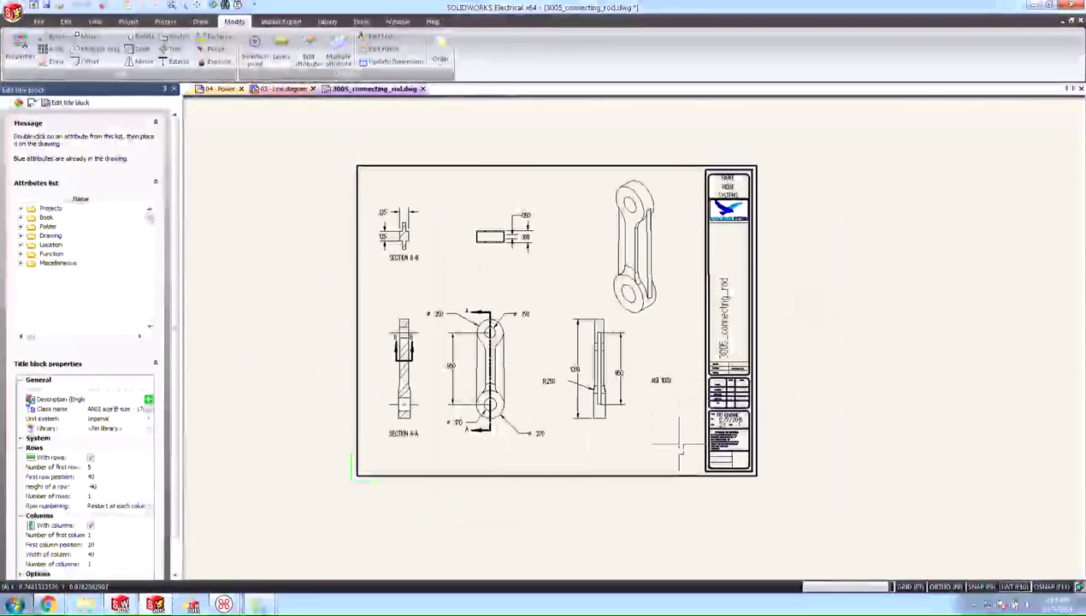
Step: Delete the connecting-rod drawing views and the vertical 3005_connecting_rod part-name text
click(364, 171)
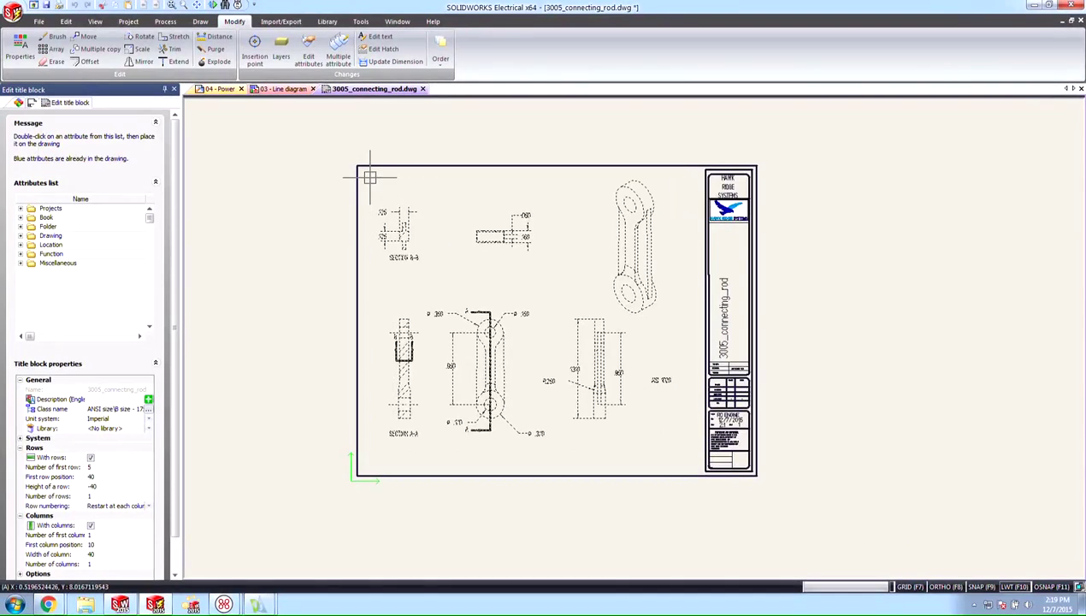
key(Delete)
middle_drag(831, 294, 623, 337)
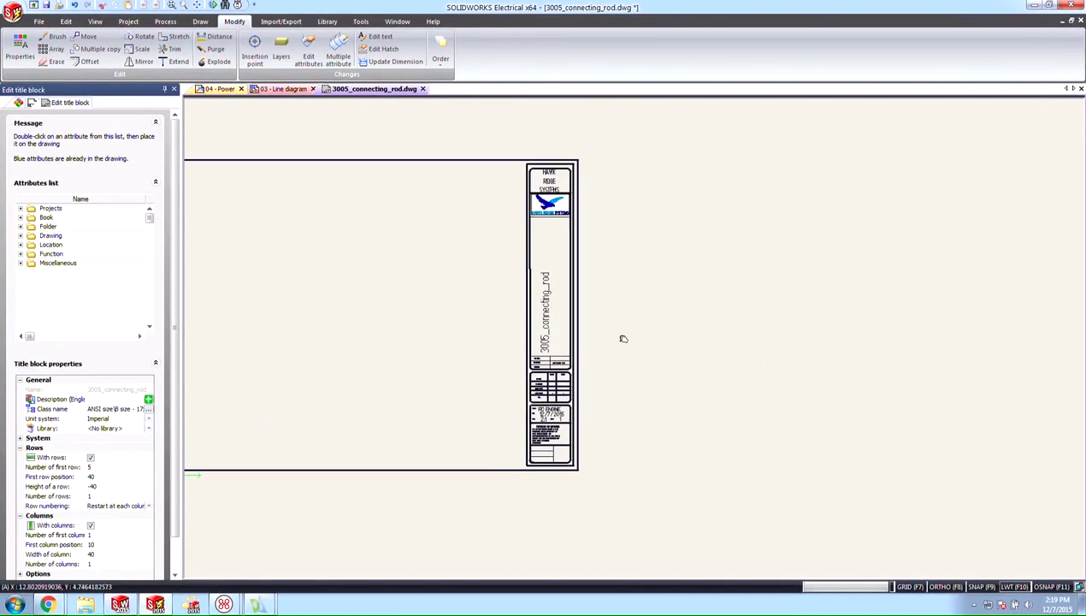
scroll(473, 371, up, 5)
click(489, 355)
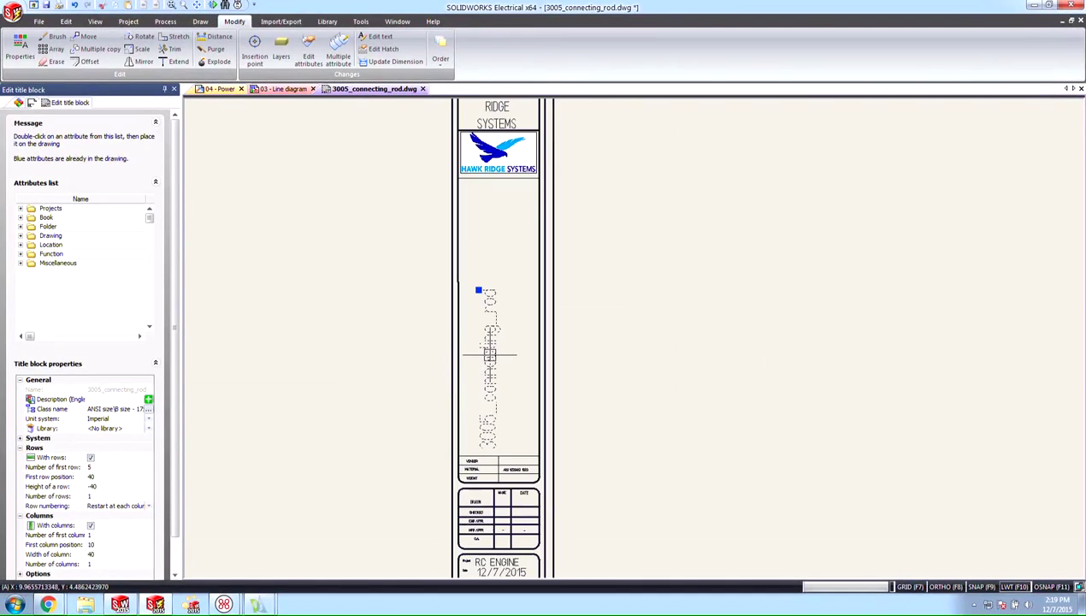
key(Delete)
Step: Delete the fixed MATERIAL value, RC ENGINE project, date and 2:1 scale texts
middle_drag(485, 272, 479, 184)
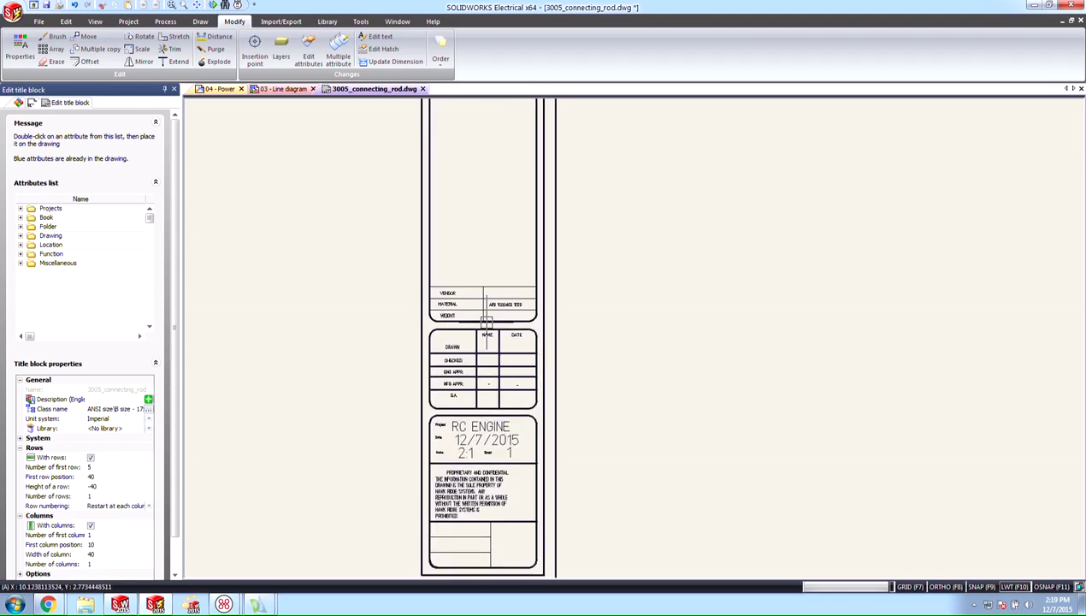
scroll(485, 320, up, 3)
click(482, 308)
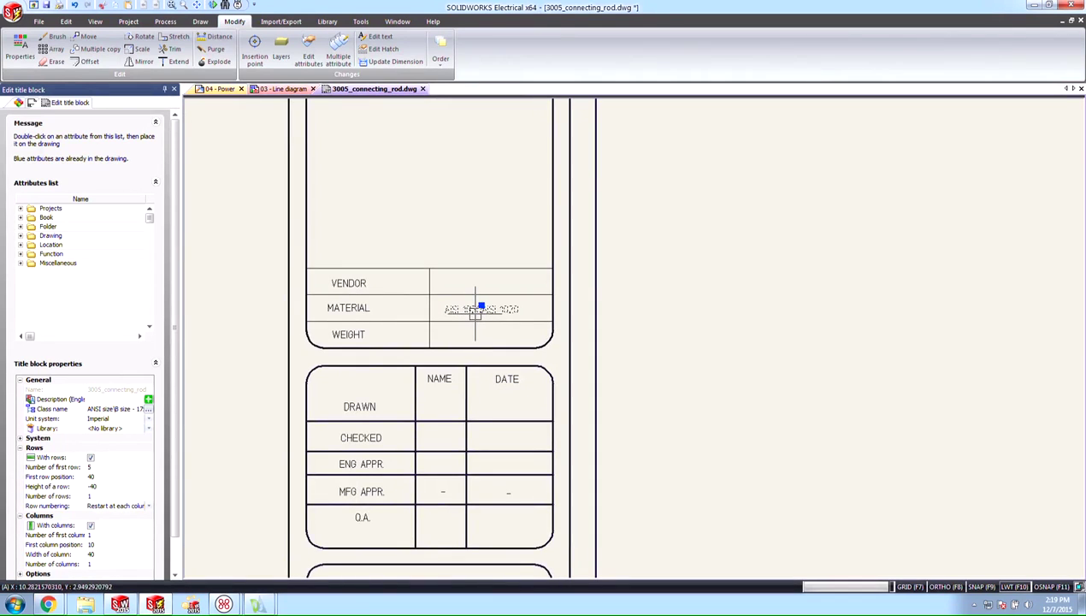
middle_drag(475, 310, 479, 34)
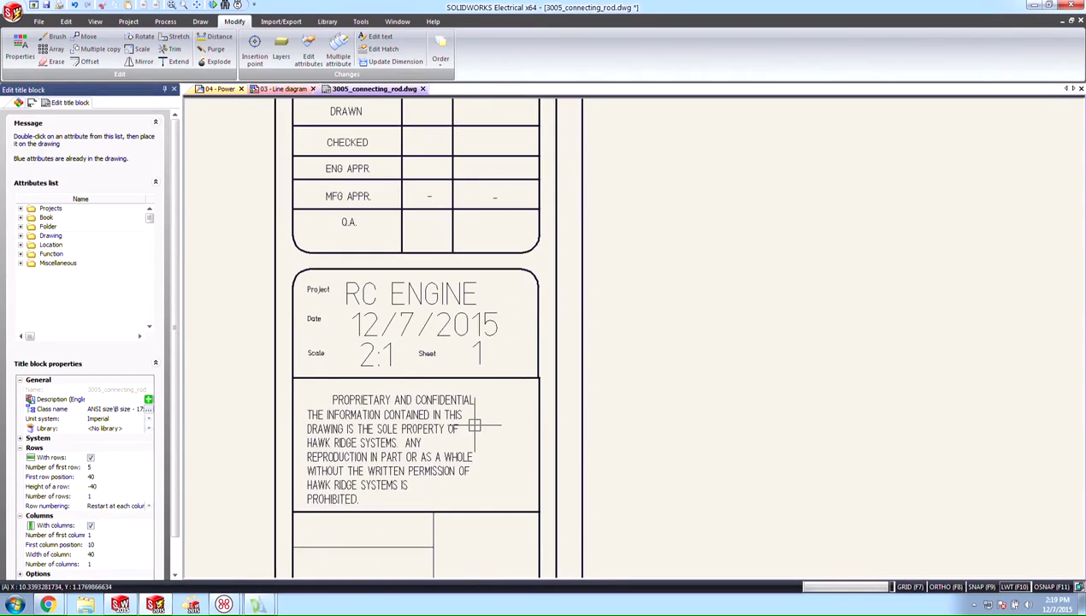
click(439, 294)
click(388, 352)
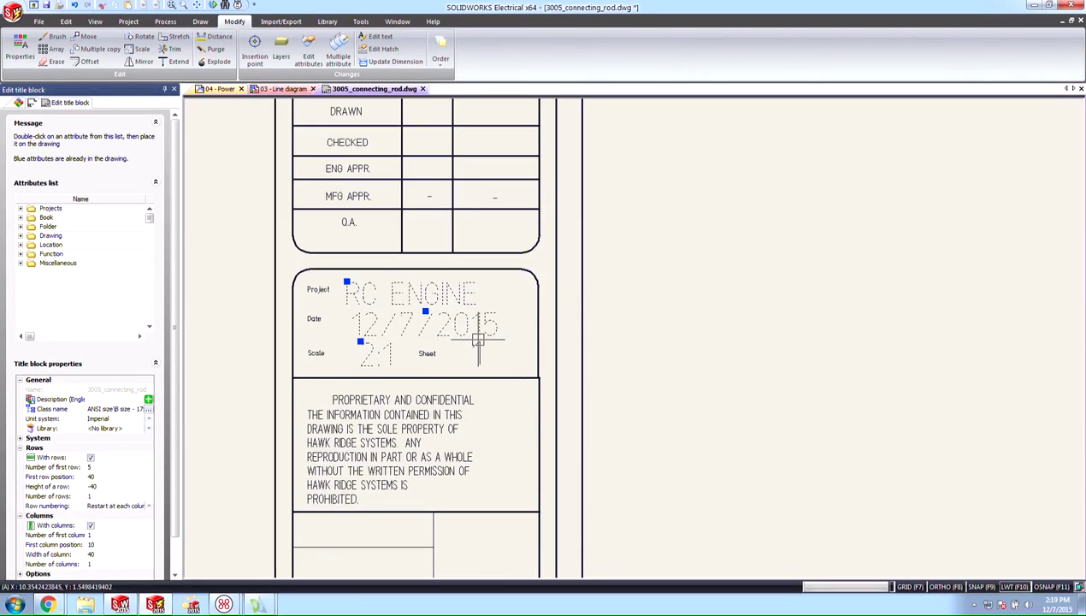
key(Delete)
scroll(479, 339, down, 3)
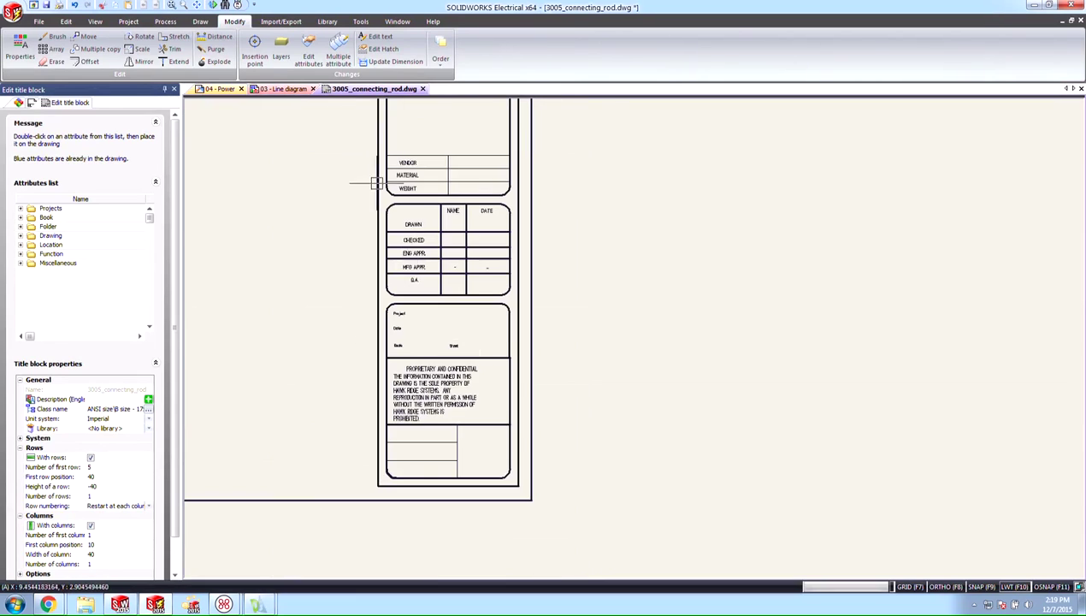
mouse_move(376, 182)
middle_down()
mouse_move(456, 363)
mouse_move(427, 395)
middle_up()
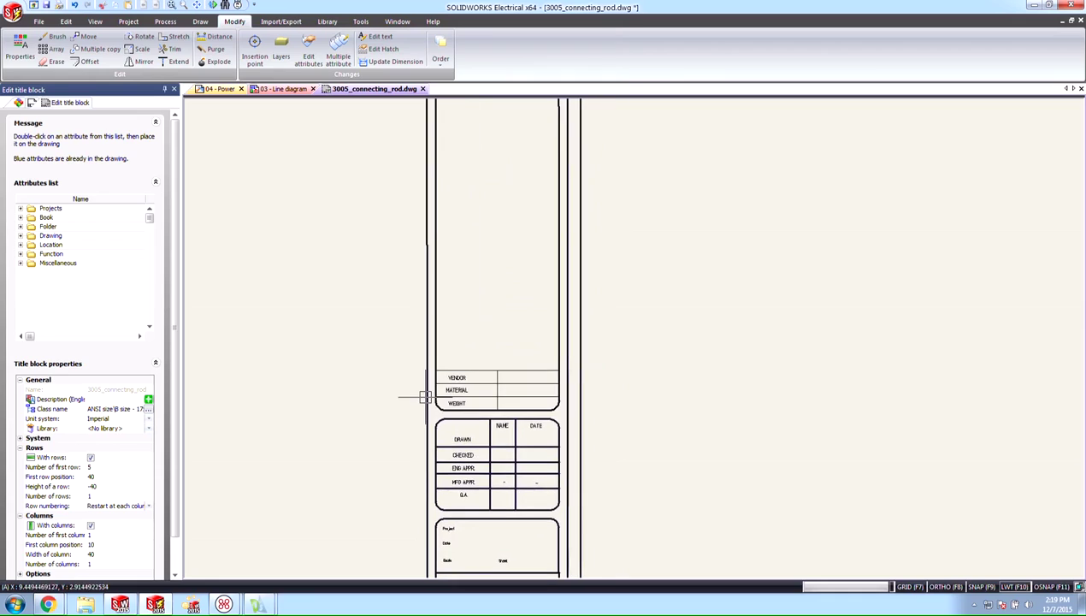
Step: Place #PROJECT_CREATION_DATE from the Projects attributes in the Date field with height .35
click(20, 209)
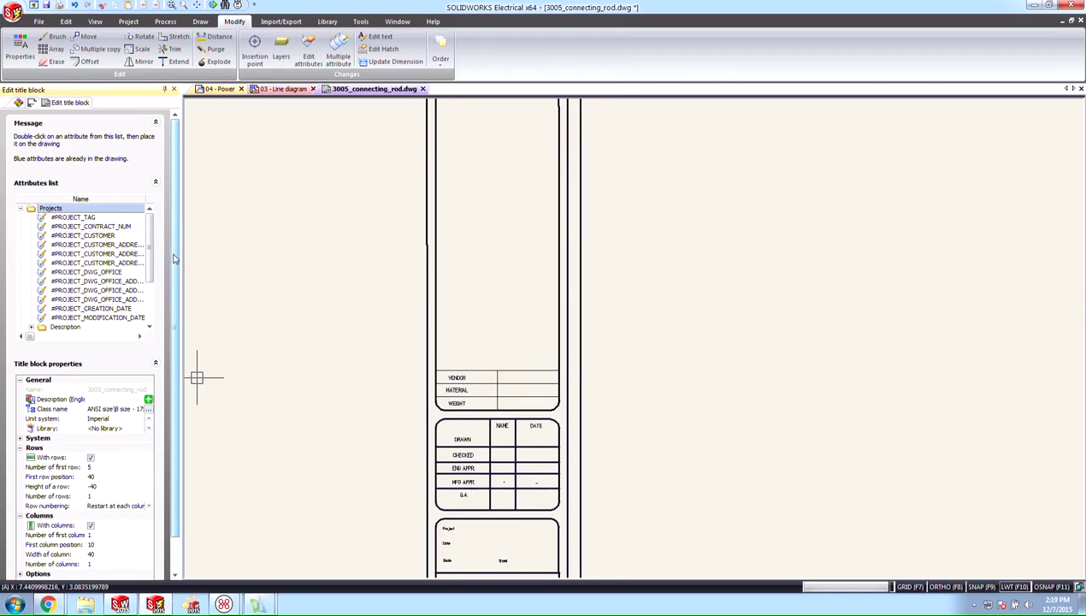
double_click(90, 308)
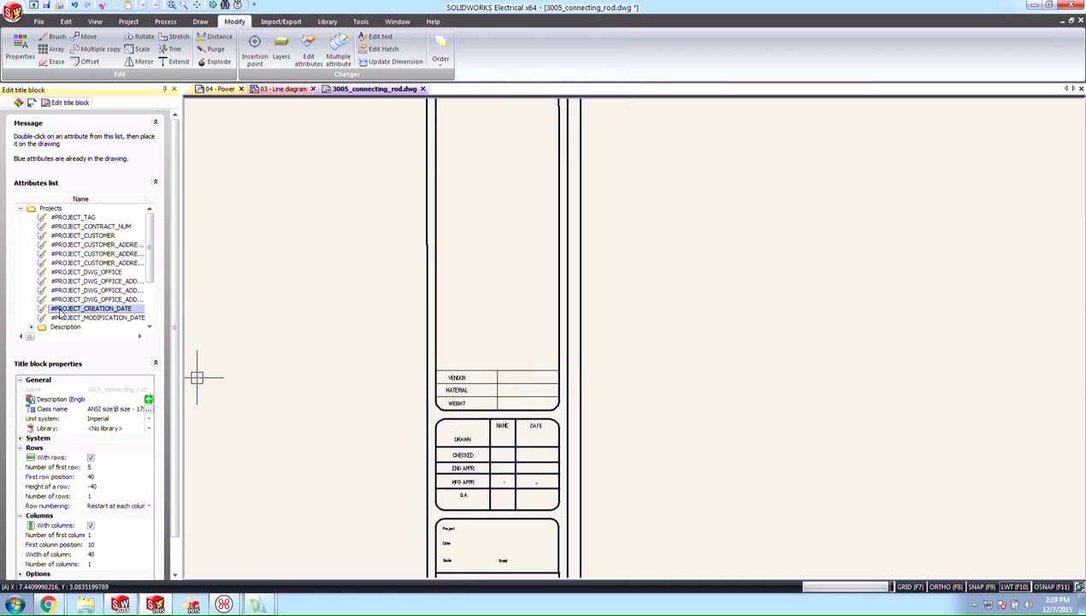
scroll(535, 468, down, 2)
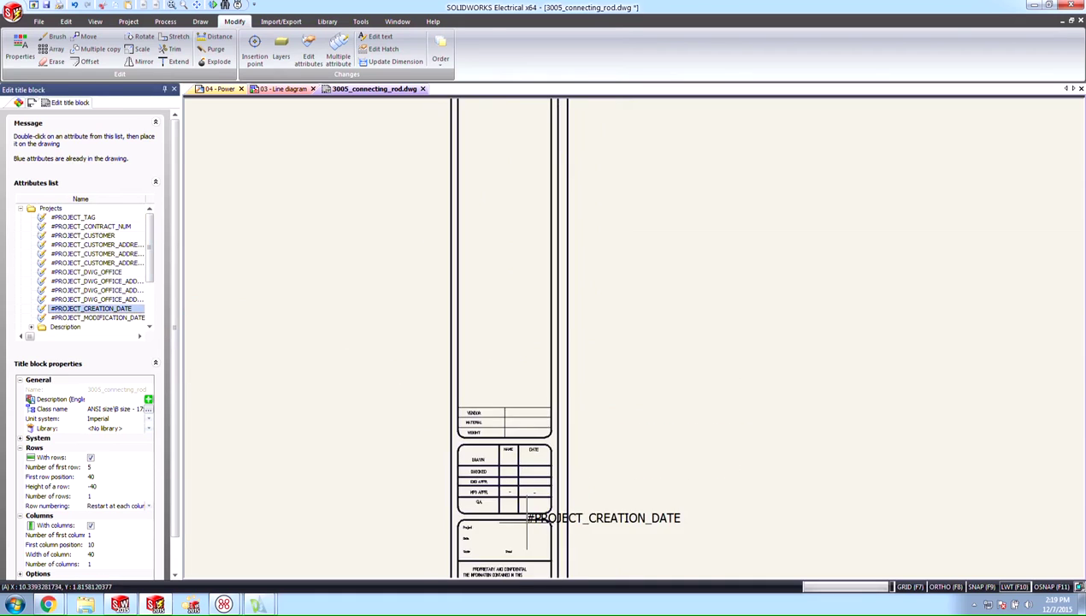
scroll(514, 404, up, 4)
middle_drag(483, 406, 492, 252)
click(423, 298)
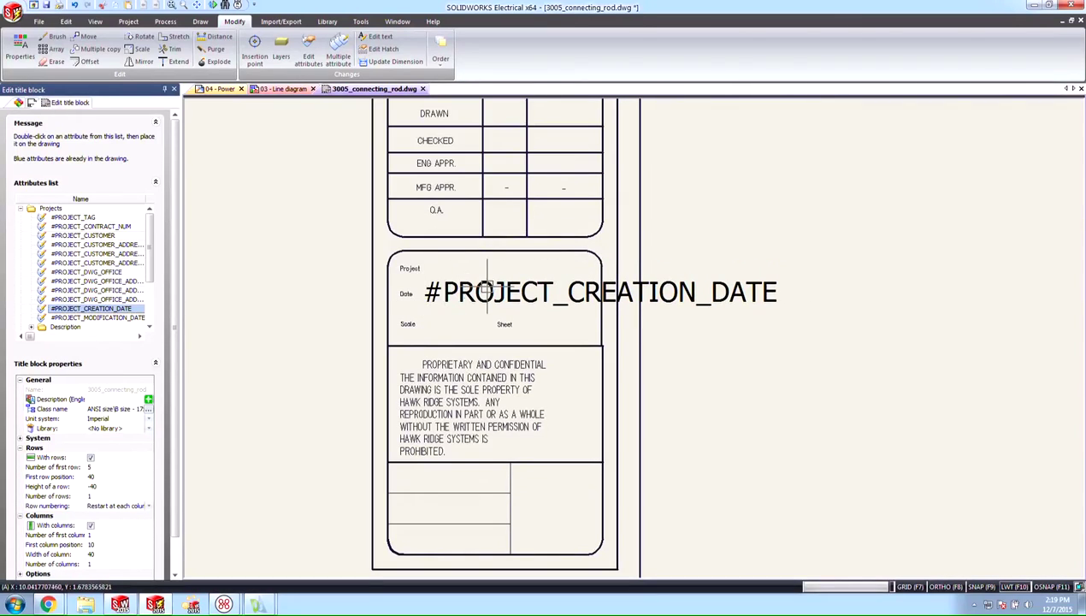
click(420, 240)
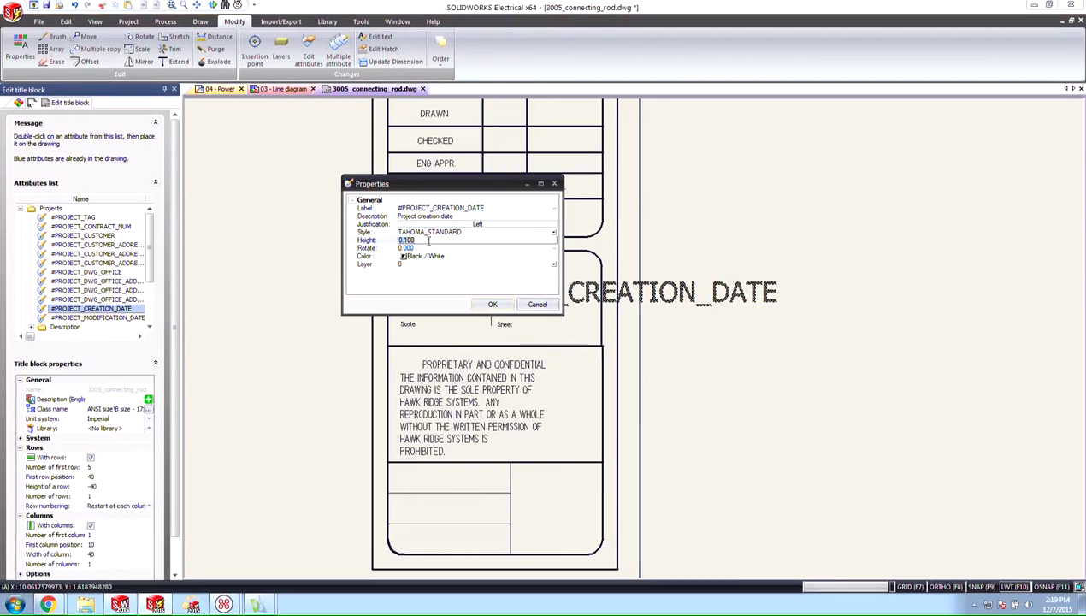
text(.35)
key(Return)
click(492, 304)
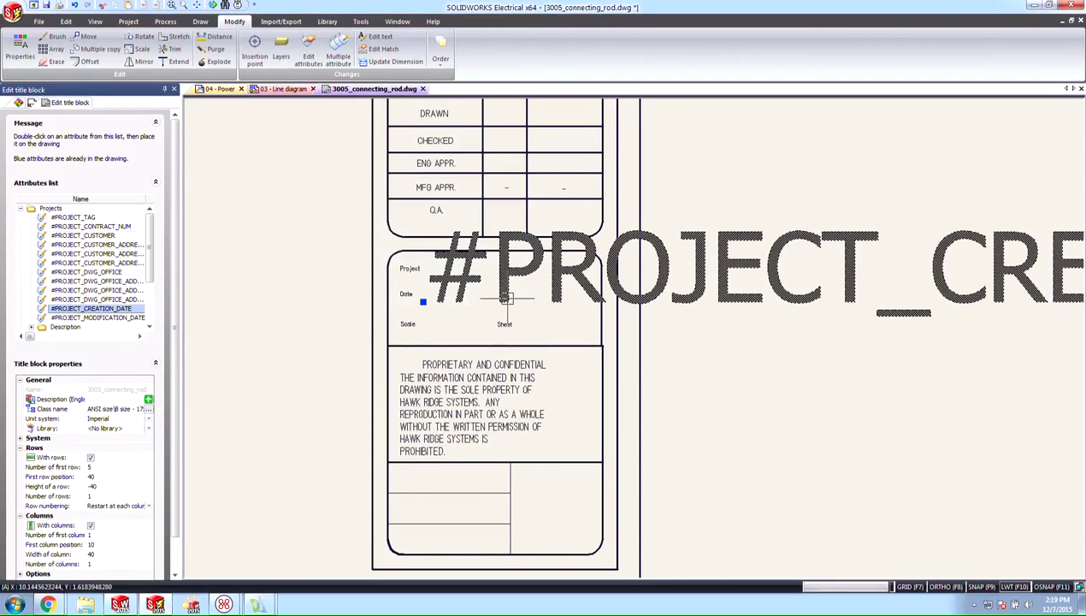
Step: Re-place the date attribute in the Date field and settle its height at 0.0350
click(607, 273)
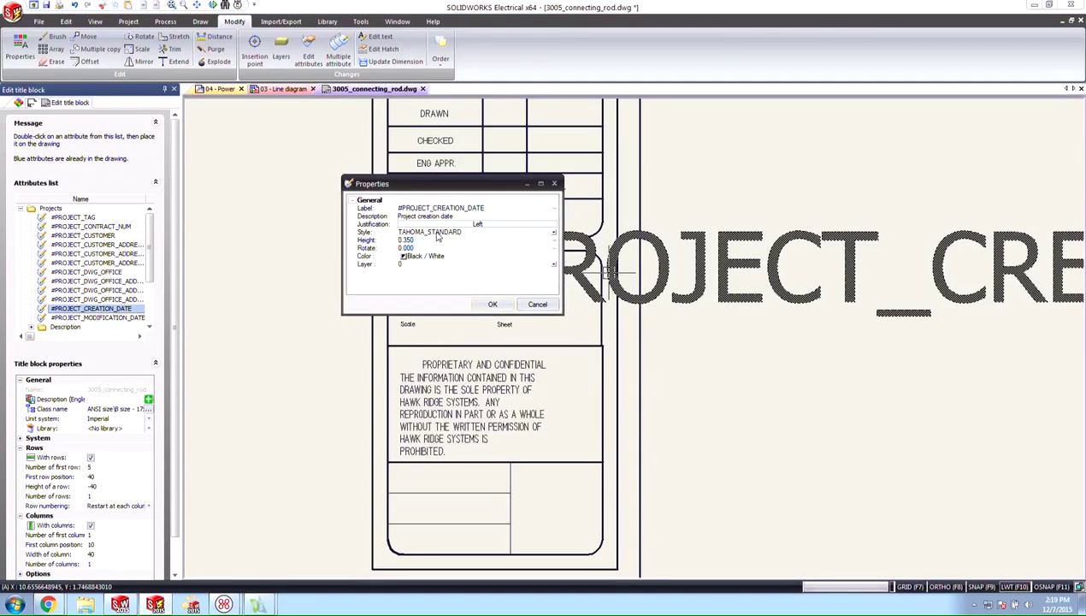
click(419, 240)
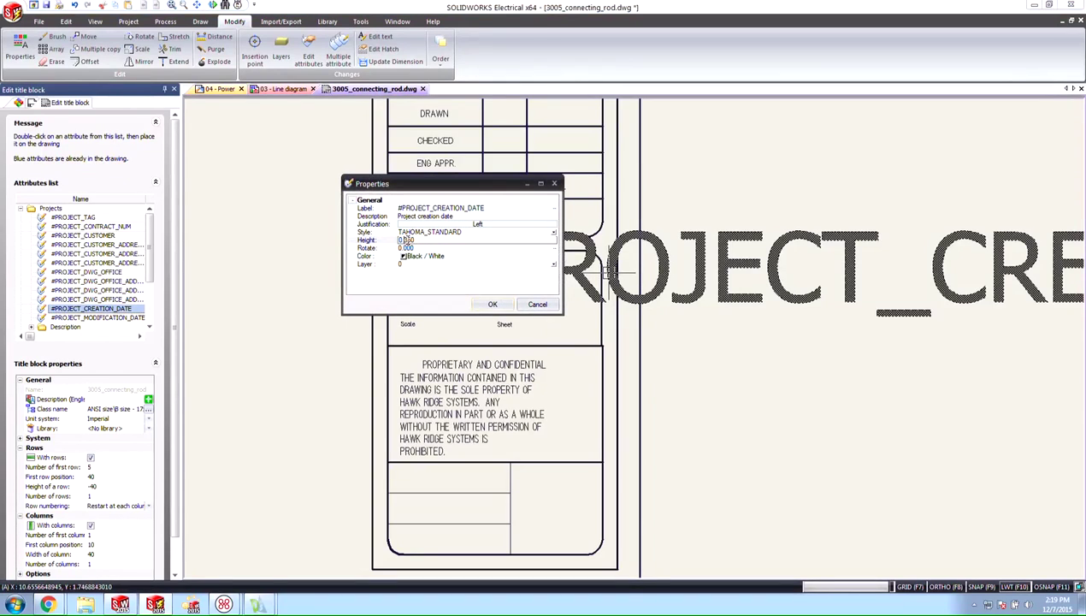
key(Return)
click(493, 304)
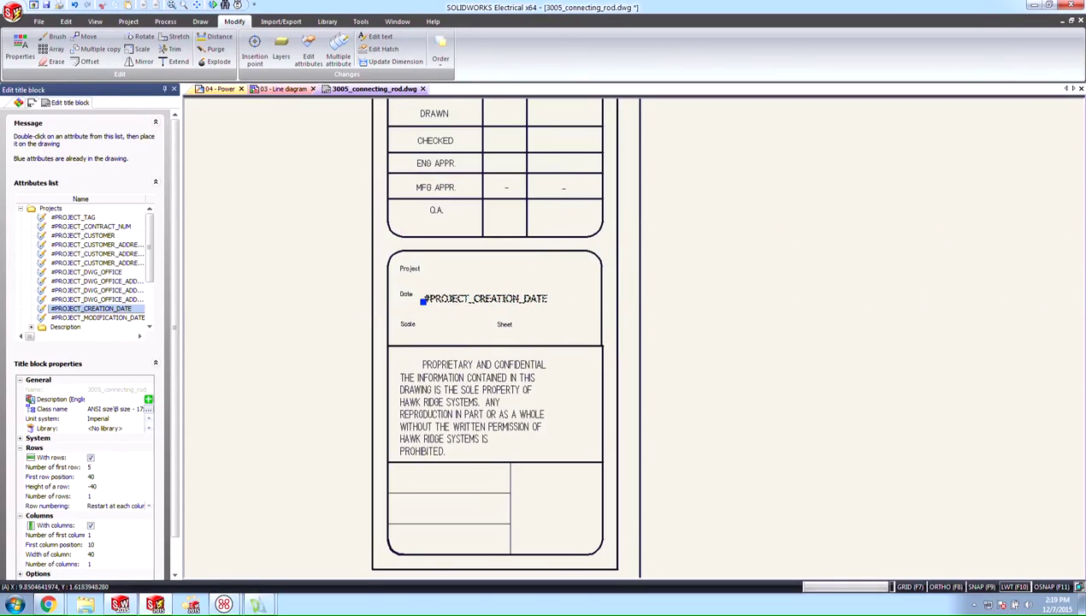
scroll(326, 212, down, 1)
scroll(325, 212, down, 1)
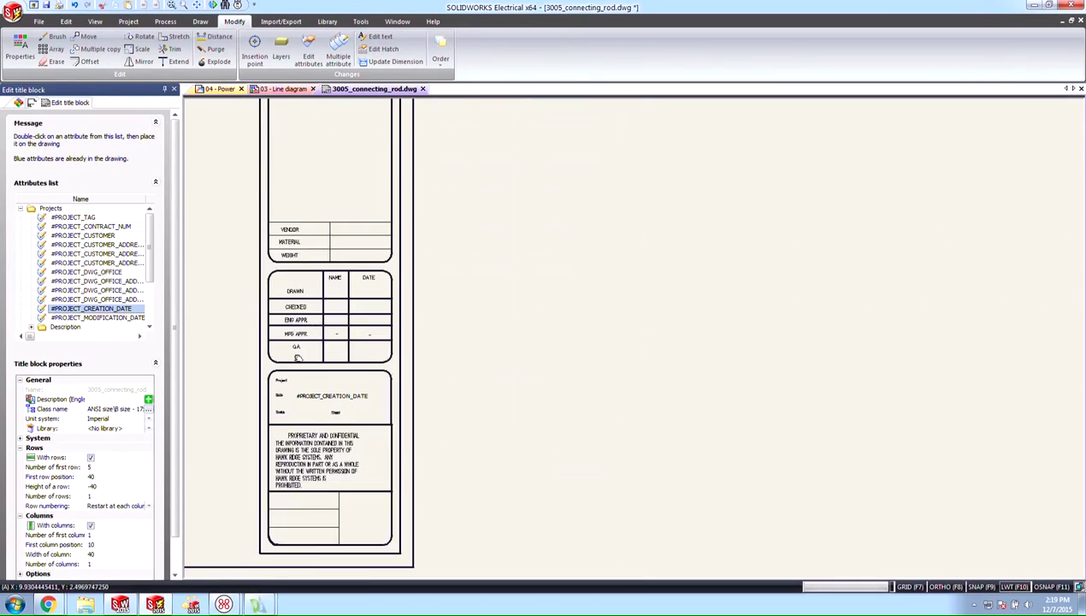
mouse_move(327, 120)
middle_down()
mouse_move(342, 272)
mouse_move(331, 285)
middle_up()
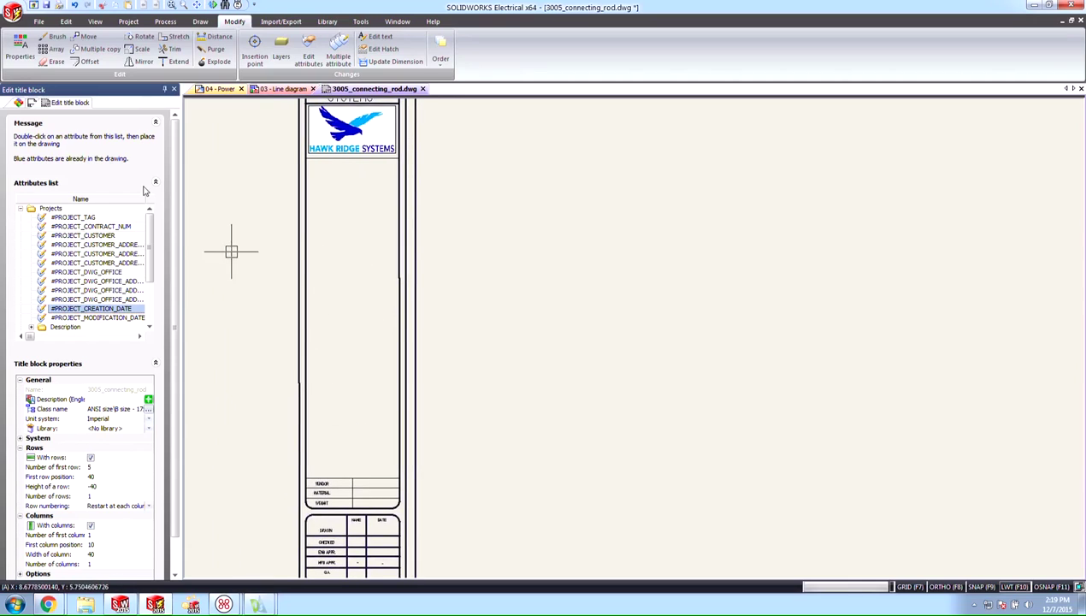
Step: Place a #PROJECT_TAG attribute and set its rotation to 90 and height to .35
double_click(118, 218)
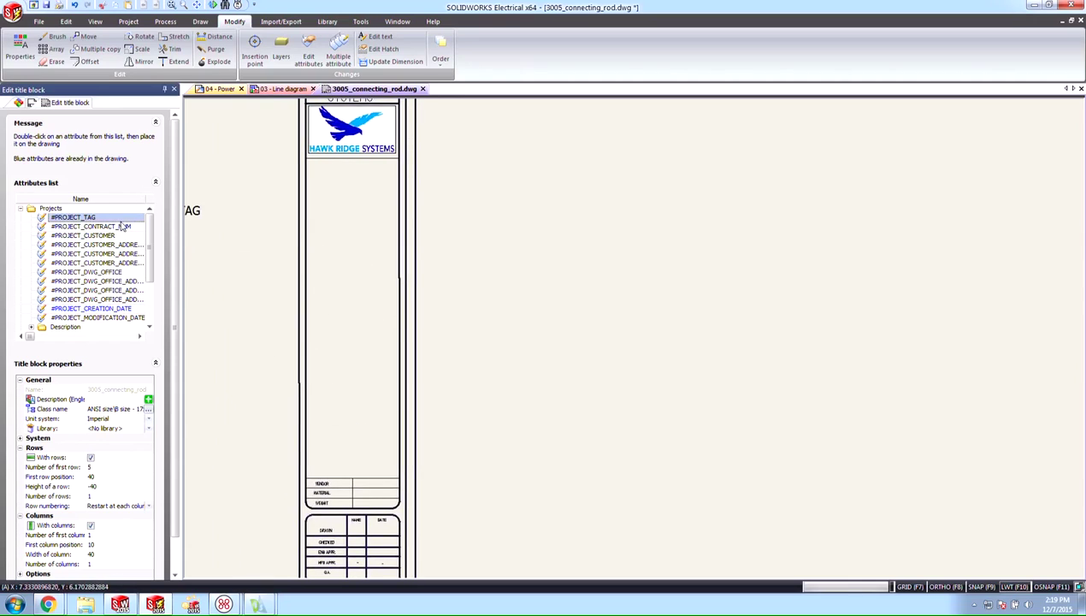
click(318, 468)
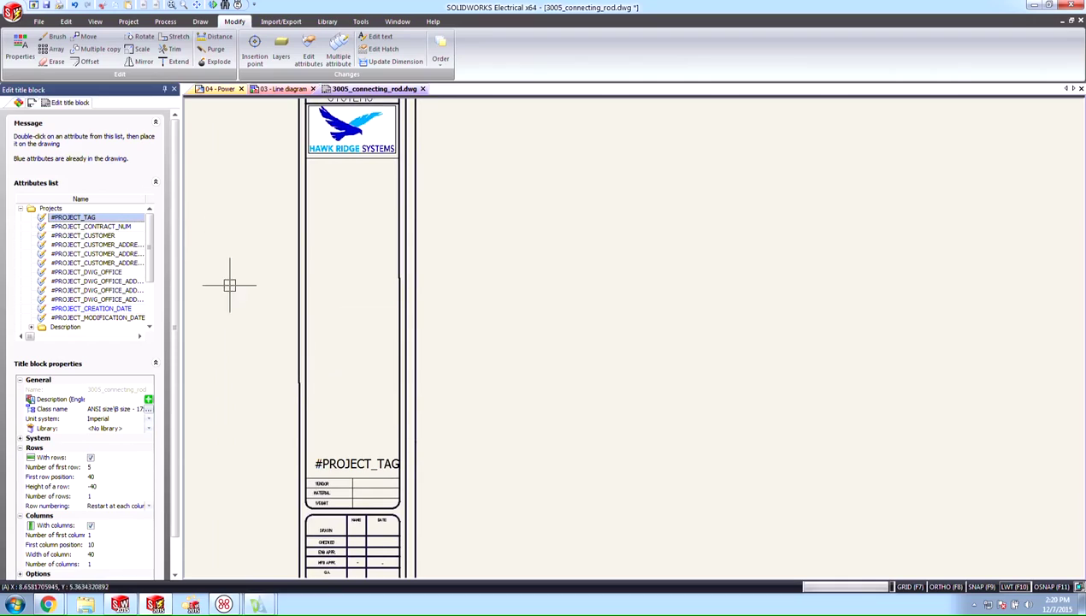
double_click(351, 465)
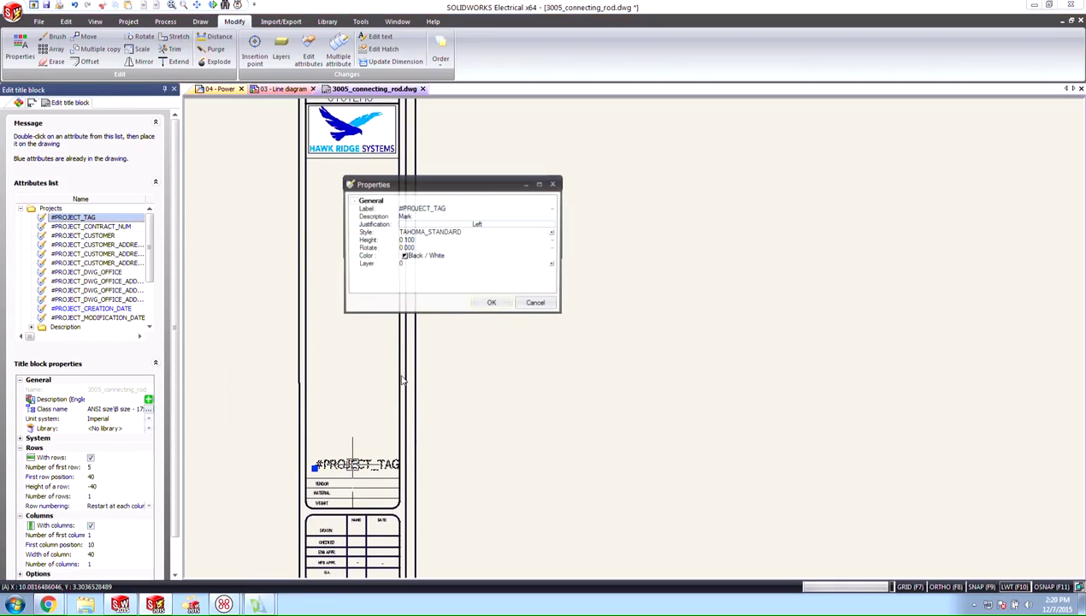
click(420, 248)
text(90)
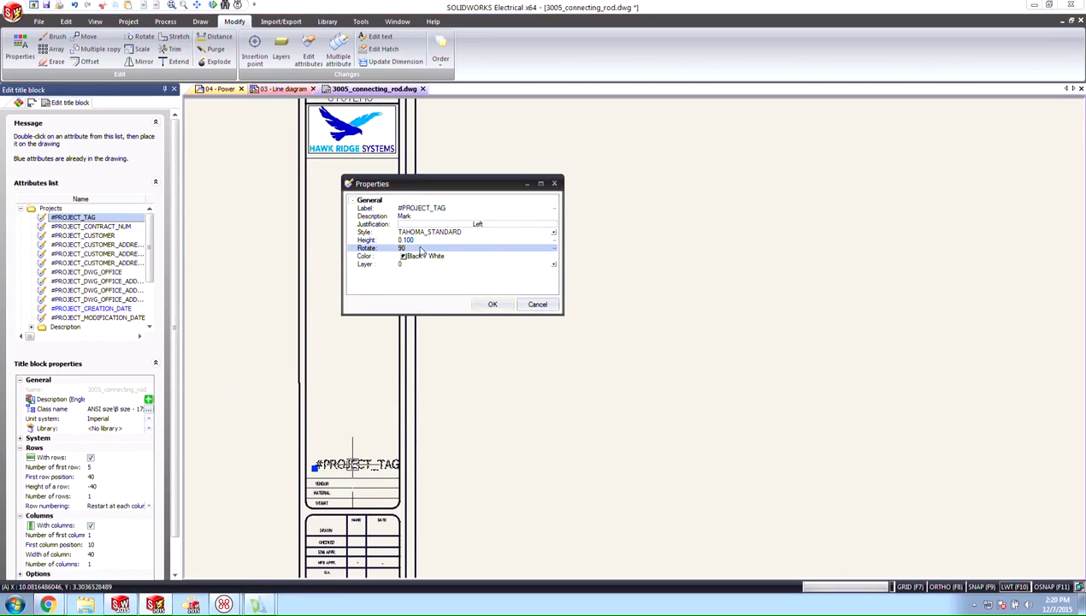
click(422, 241)
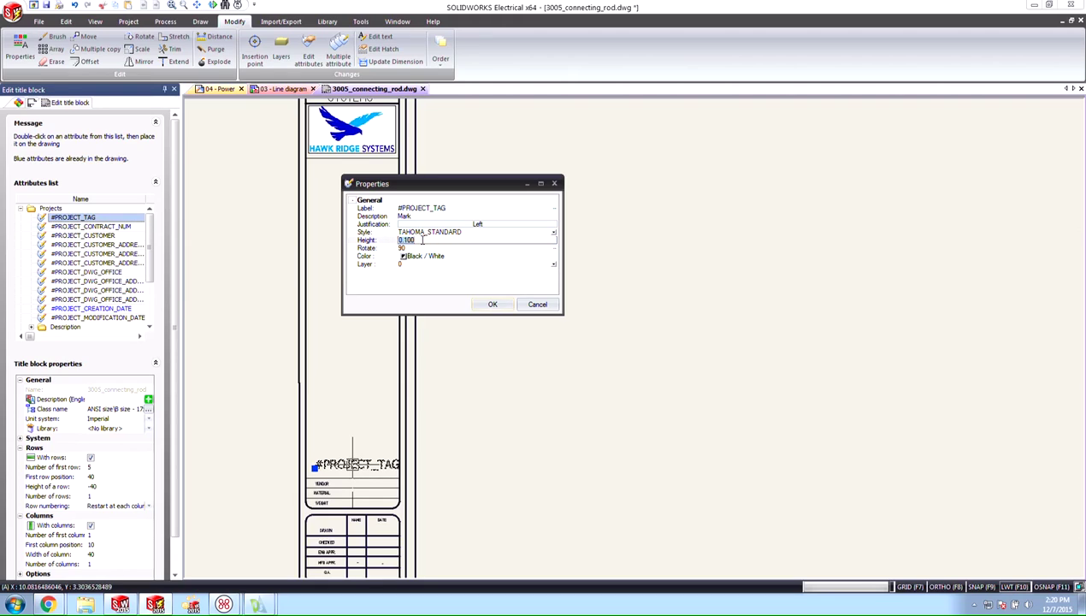
text(.35)
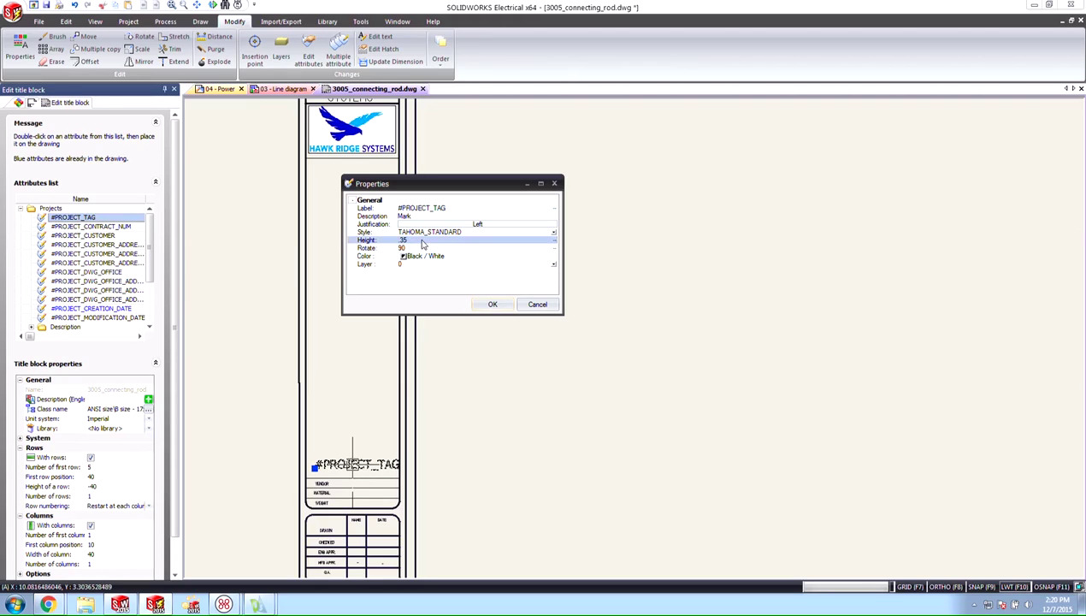
click(492, 305)
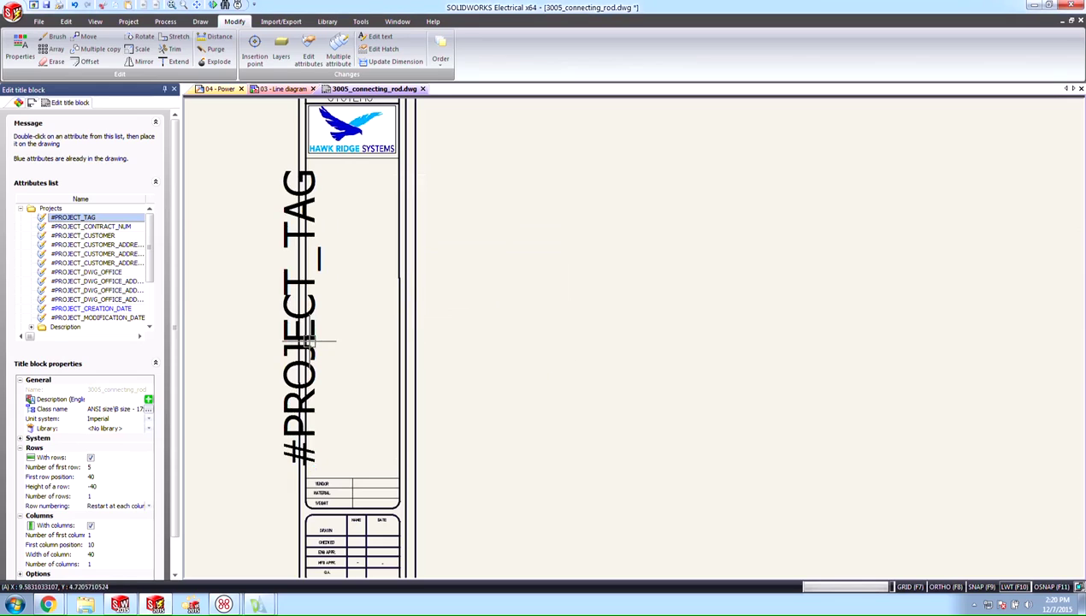
Step: Move the vertical #PROJECT_TAG text into the title block's tall former part-name column
click(314, 467)
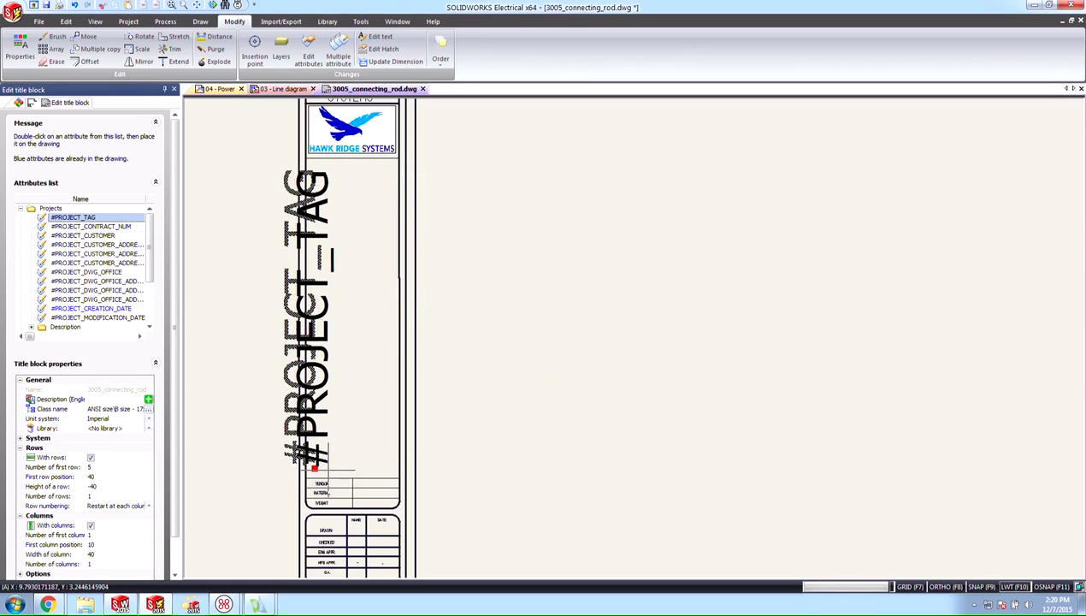
click(345, 473)
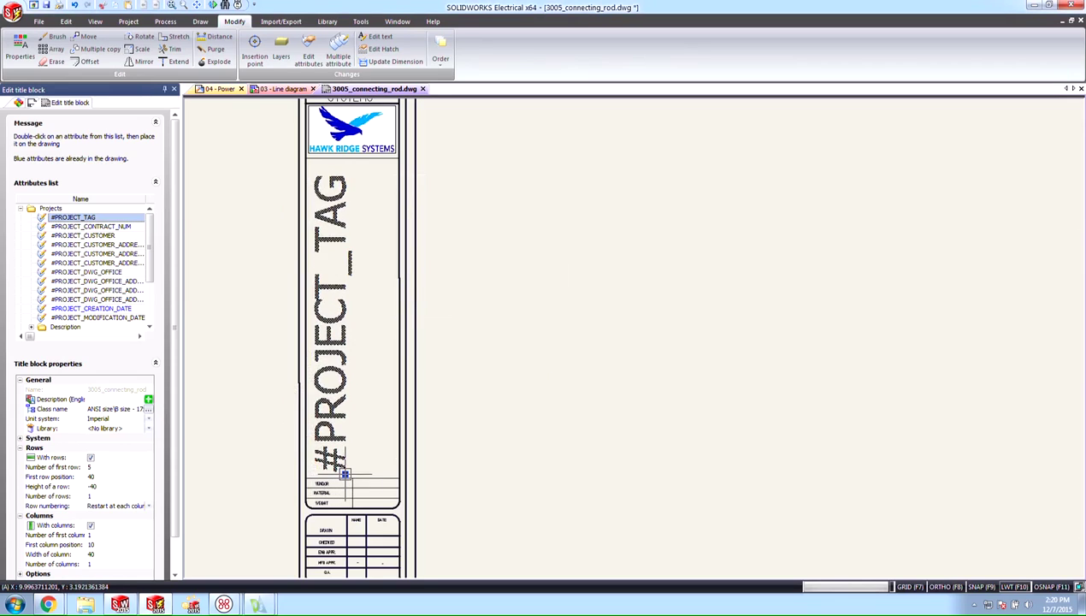
key(Escape)
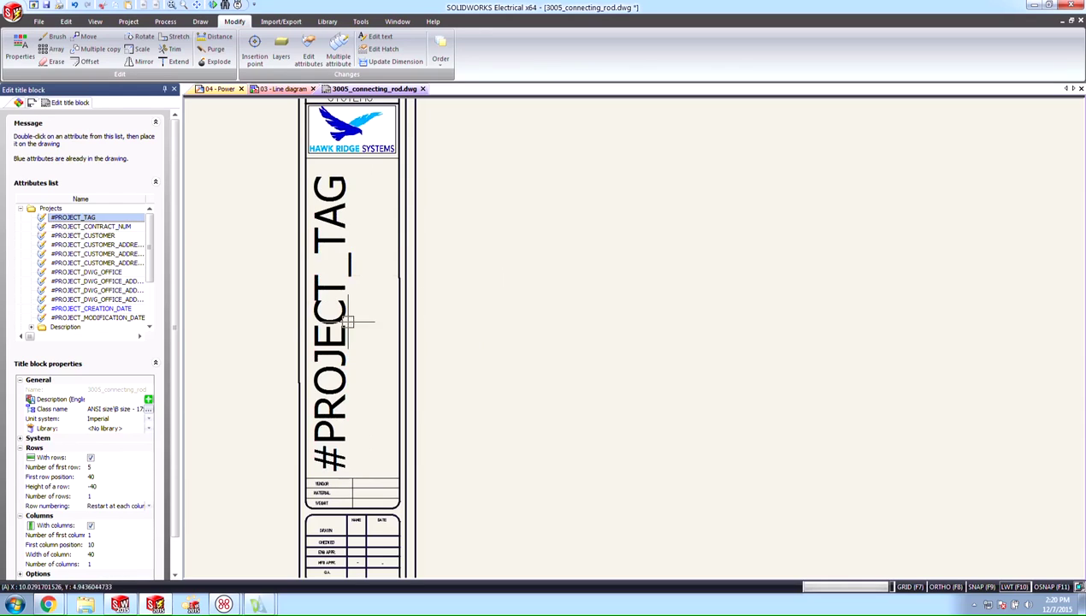
Step: Make #PROJECT_TAG a multiple attribute with a second copy, #PROJECT_TAG{2}
click(339, 54)
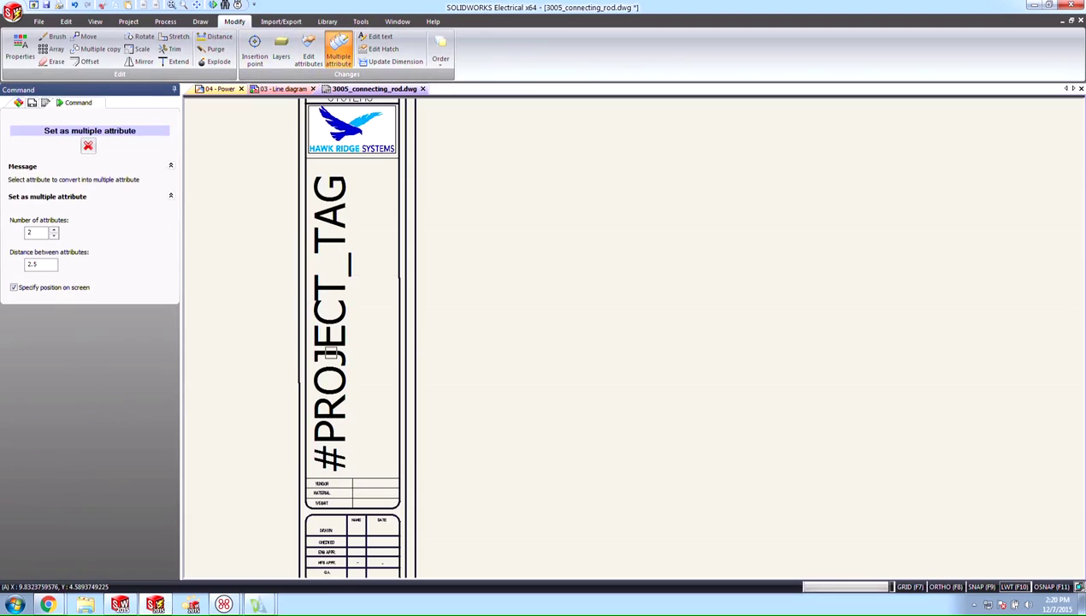
click(328, 353)
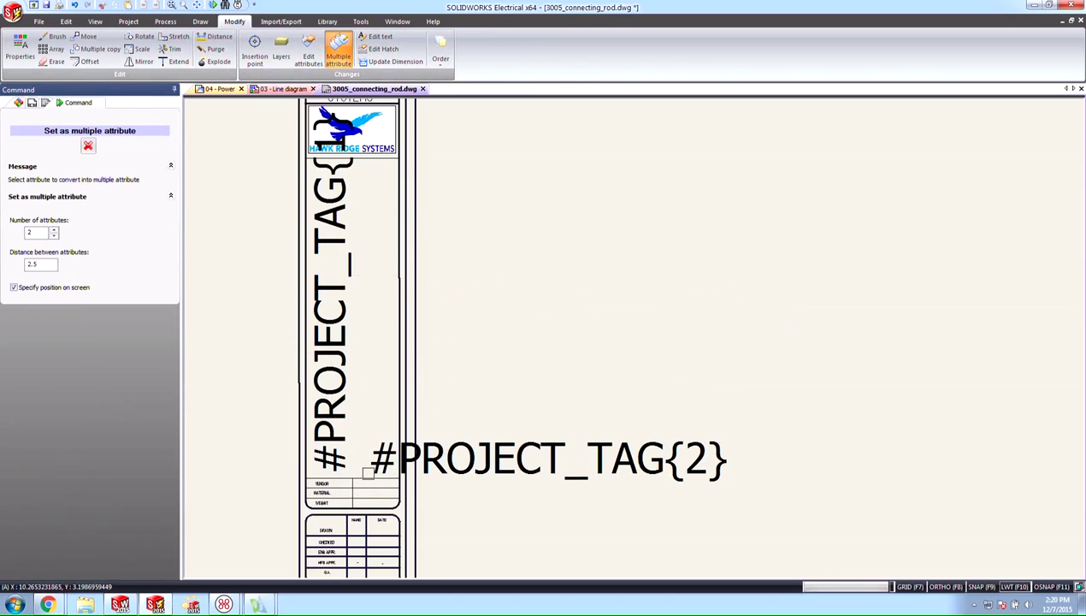
click(88, 146)
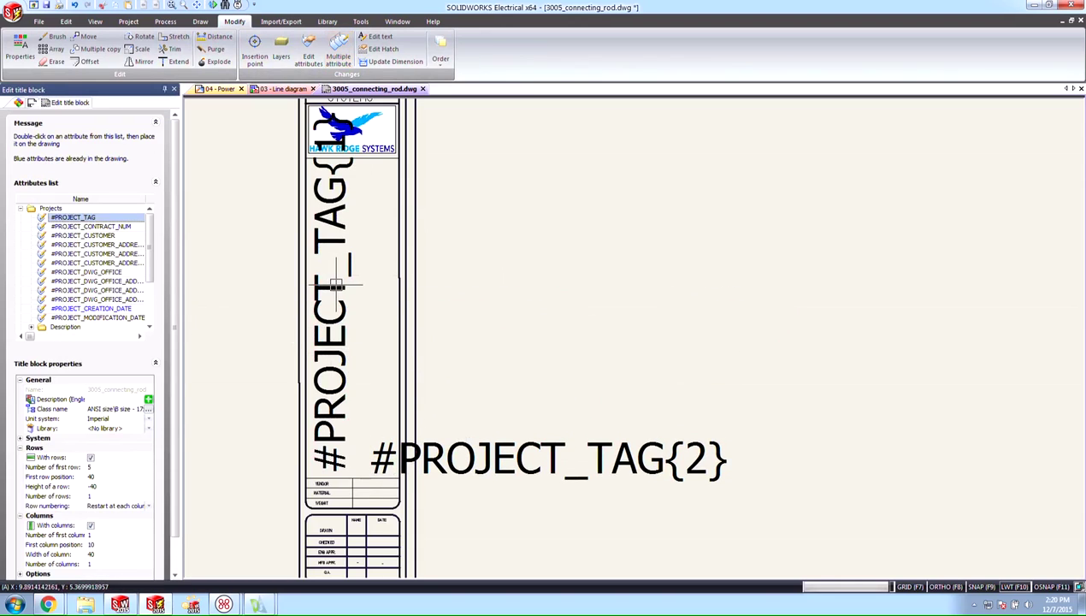
Step: Give #PROJECT_TAG{2} the original tag's vertical text properties and place it beside #PROJECT_TAG{1}
right_click(352, 285)
click(395, 319)
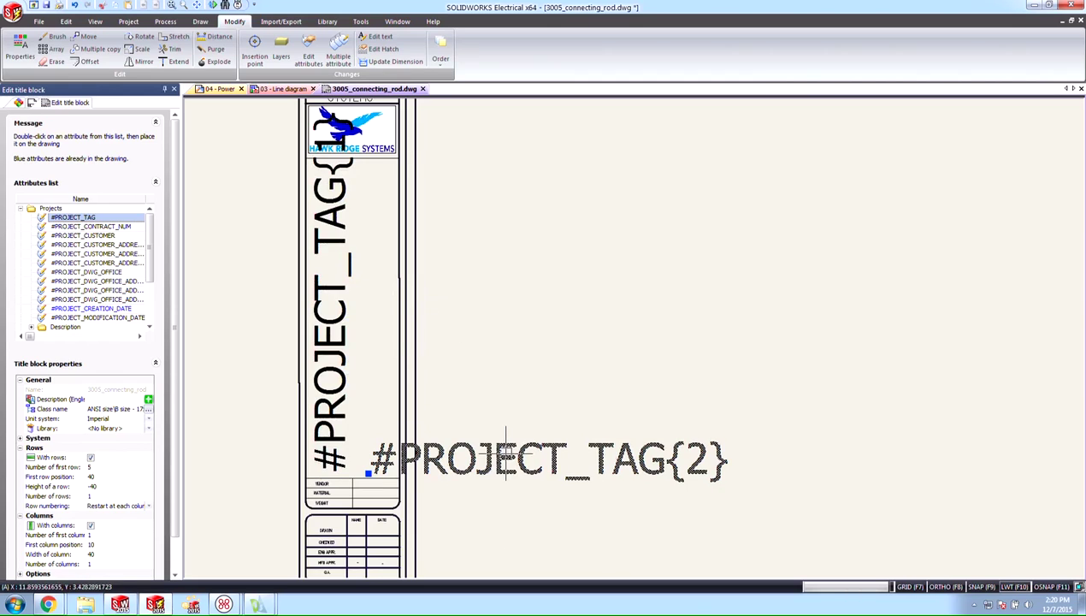
right_click(497, 451)
click(543, 497)
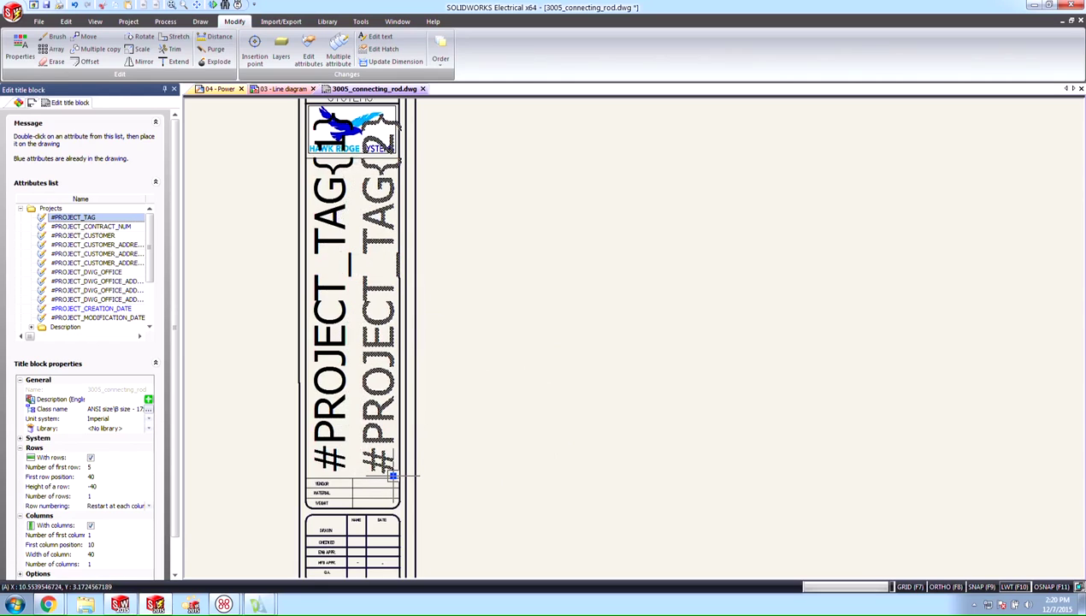
click(389, 474)
scroll(461, 301, down, 2)
middle_drag(461, 301, 564, 267)
scroll(461, 272, down, 2)
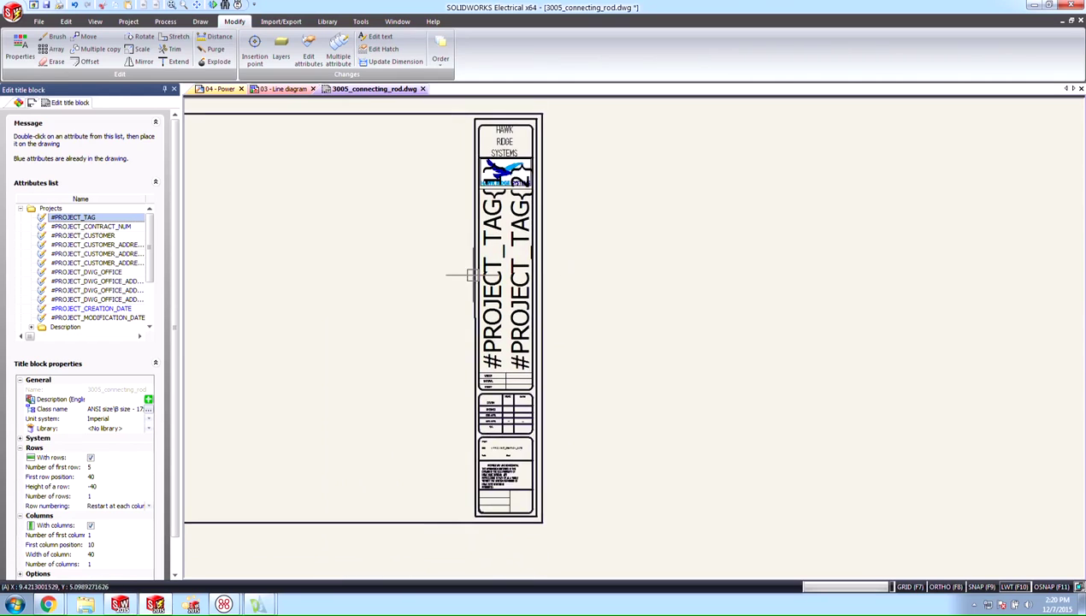
scroll(468, 303, down, 1)
mouse_move(468, 304)
middle_down()
mouse_move(674, 287)
mouse_move(654, 369)
middle_up()
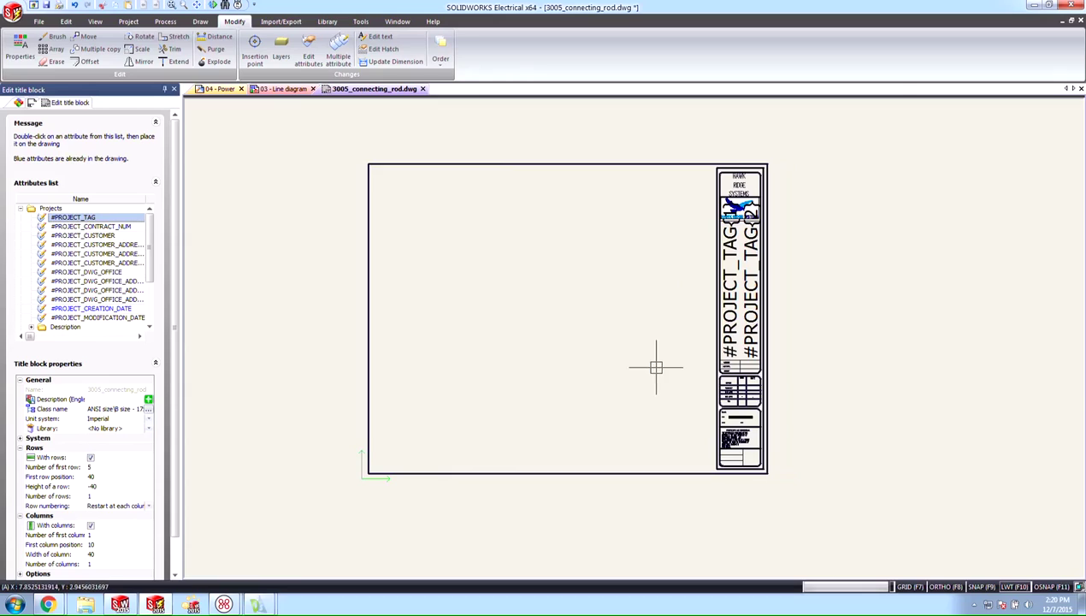
Step: Show the 0.2500 grid with 0.1250 snap and save the title block drawing
click(1021, 586)
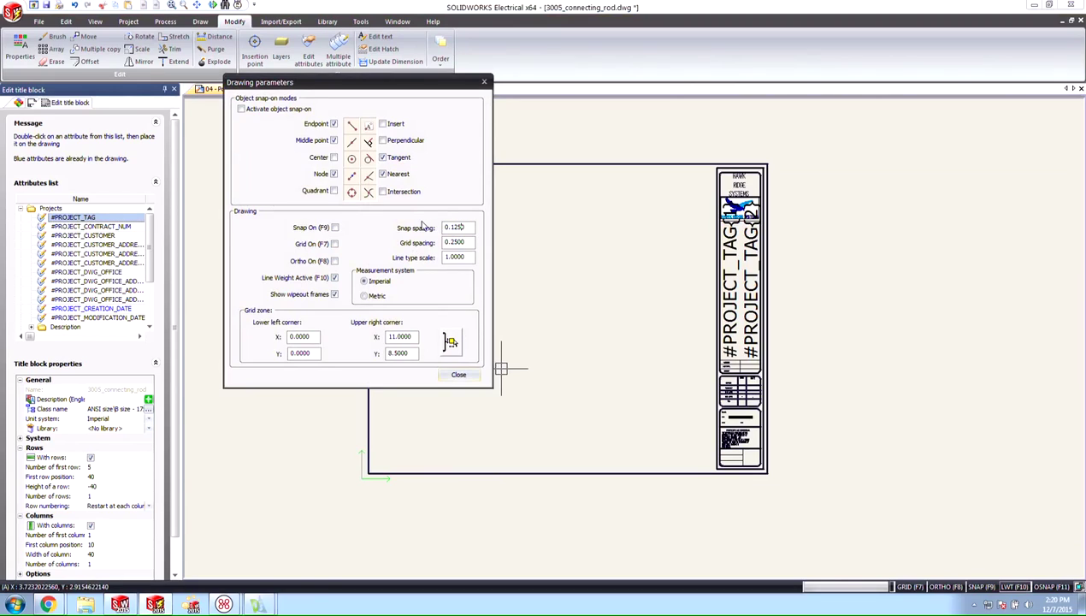
click(334, 243)
click(459, 375)
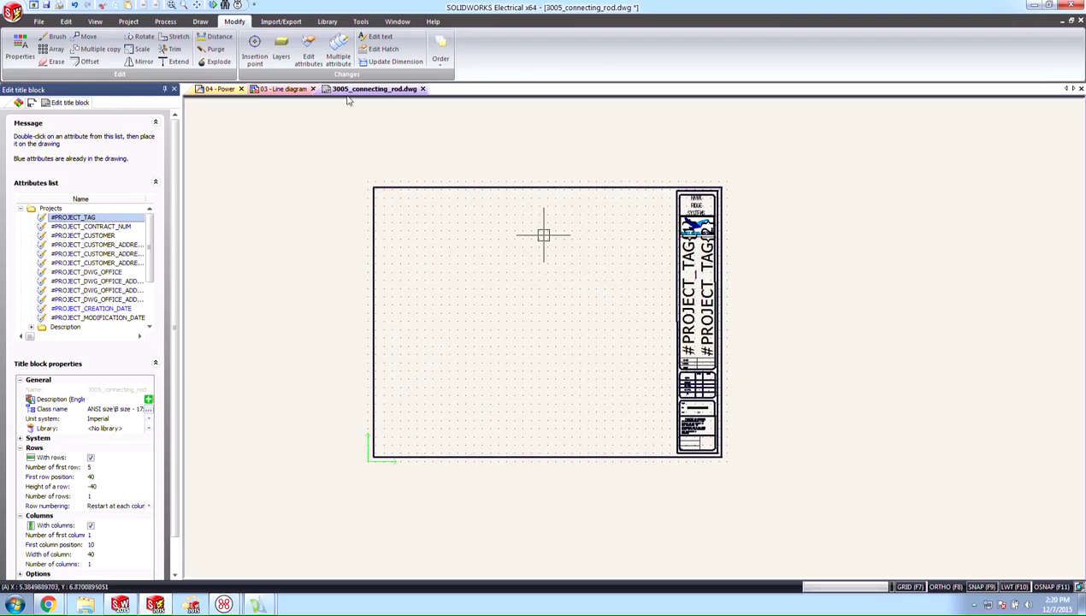
key(ctrl+s)
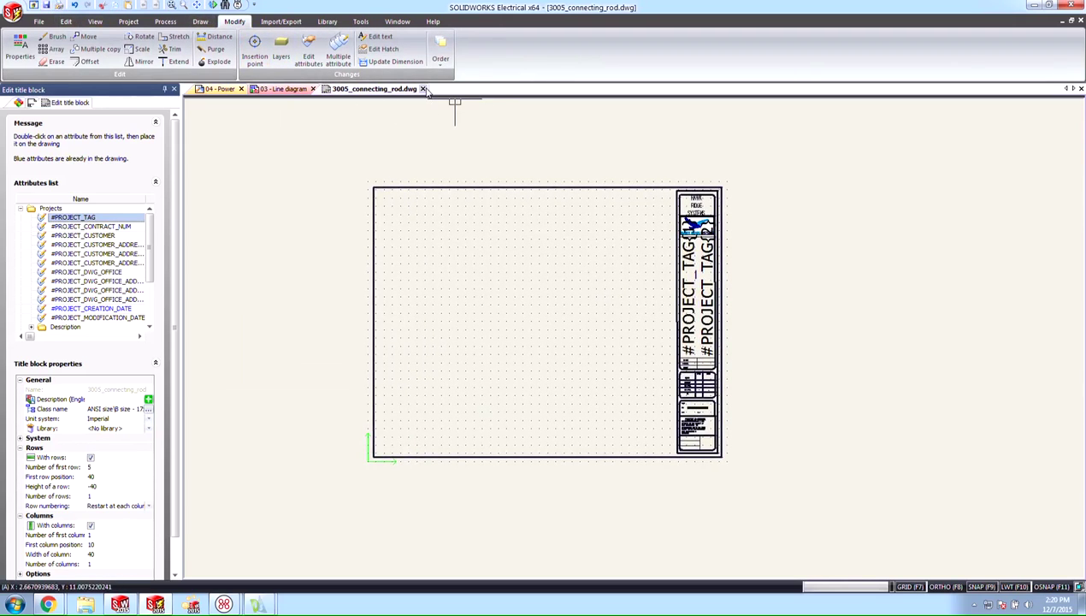
Step: Close the title block file and replace 04 - Power's title block with [3005_connecting_rod]
click(423, 89)
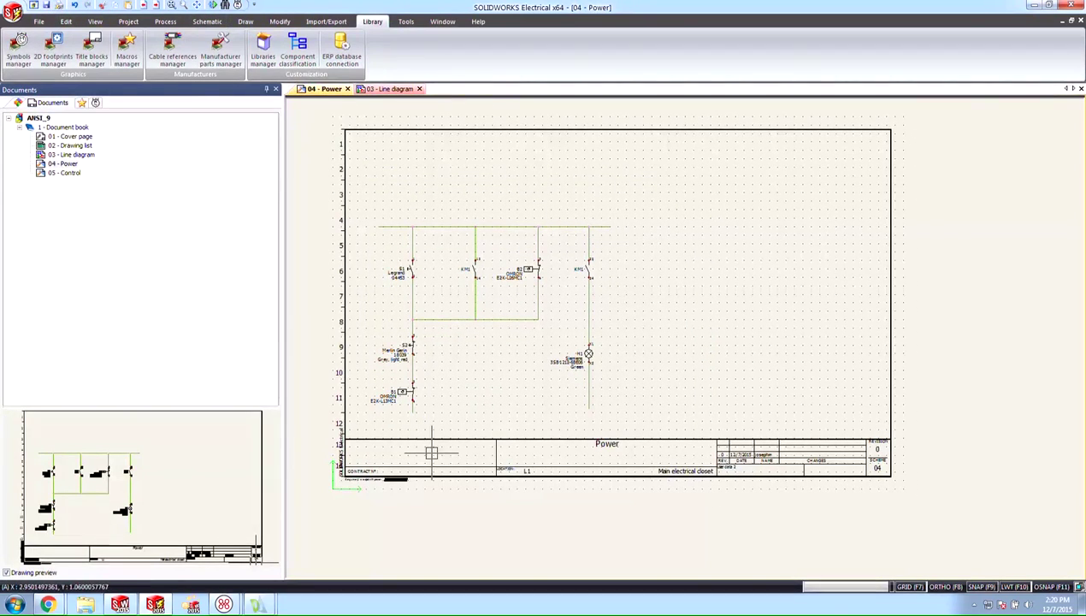
right_click(65, 164)
mouse_move(128, 300)
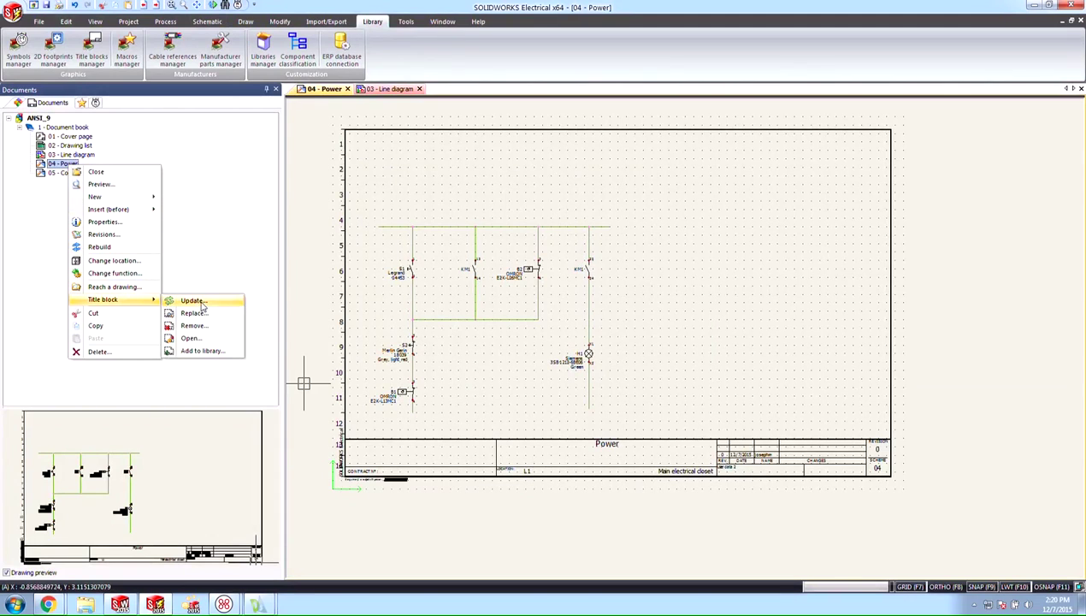
click(204, 315)
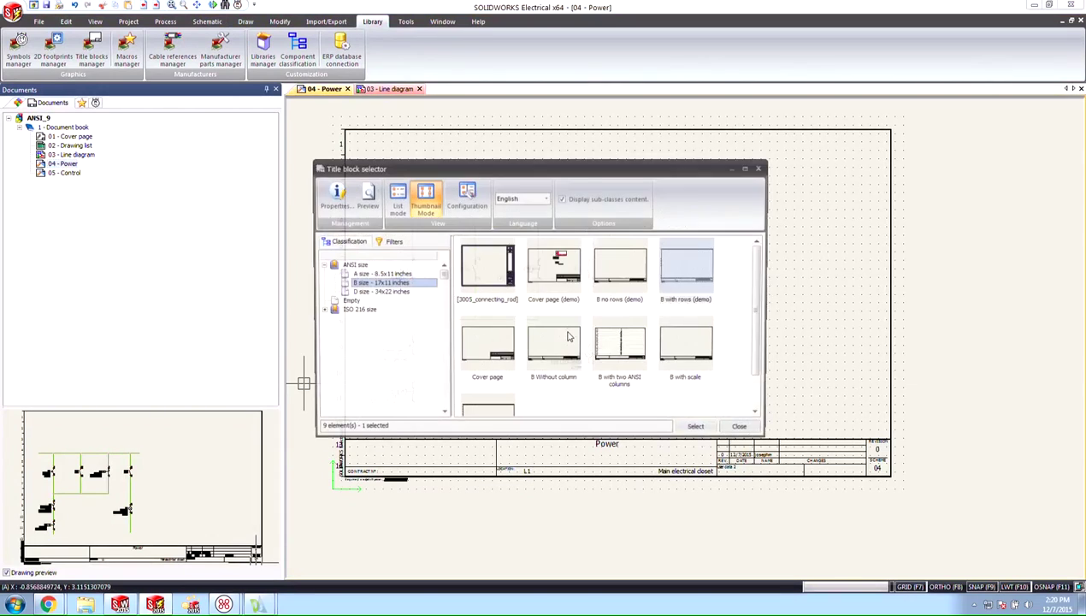
click(504, 289)
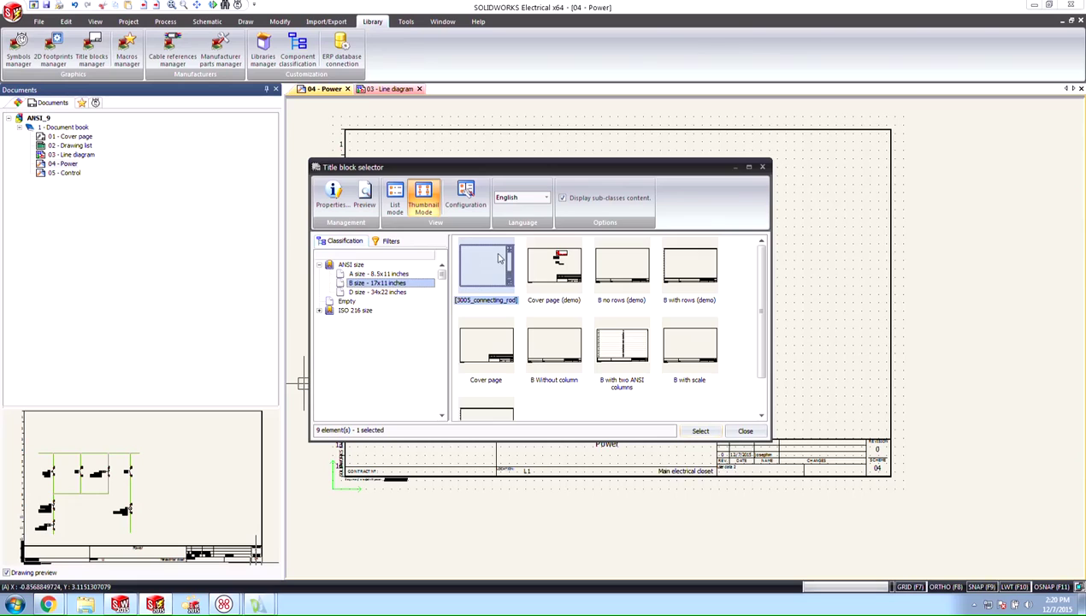
click(700, 430)
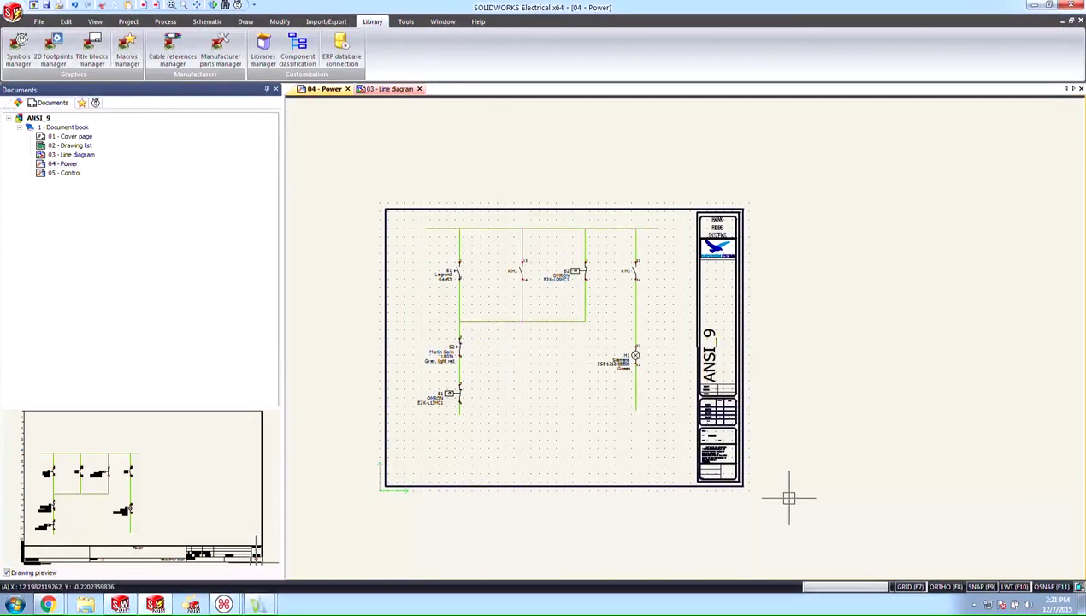
Step: Zoom around the Power sheet to check ANSI_9 and 12/7/2015 in the new title block
scroll(721, 329, up, 1)
scroll(721, 328, up, 5)
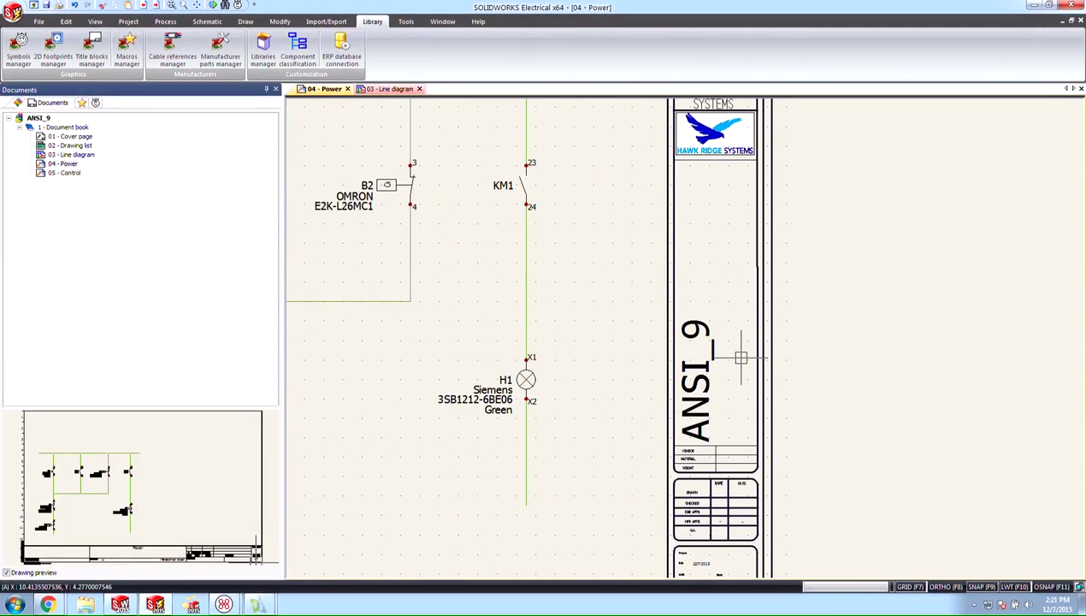
middle_drag(745, 425, 694, 268)
scroll(654, 423, up, 6)
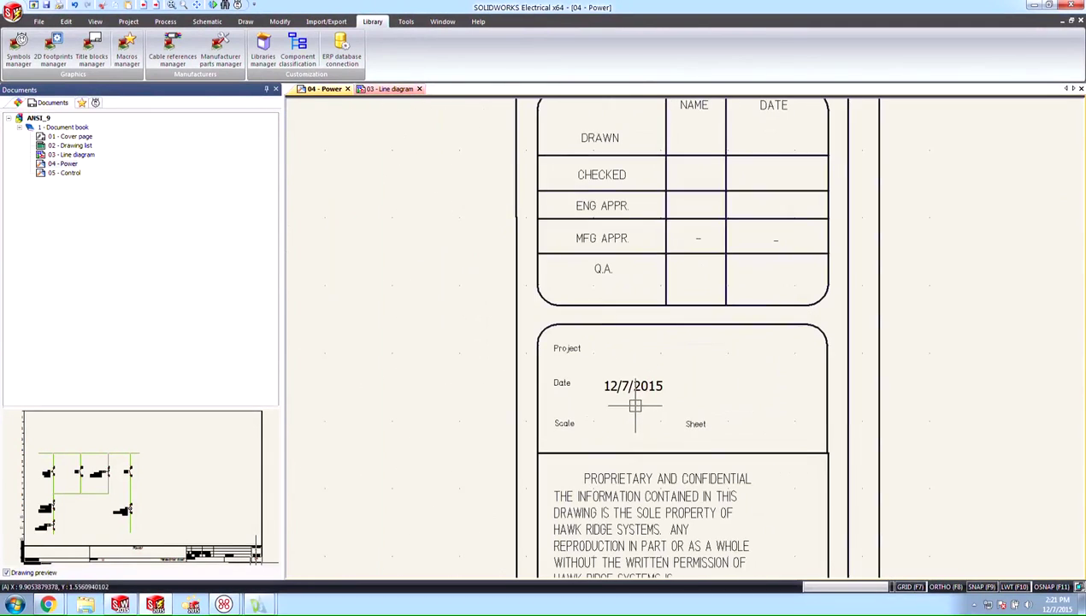
scroll(735, 417, down, 5)
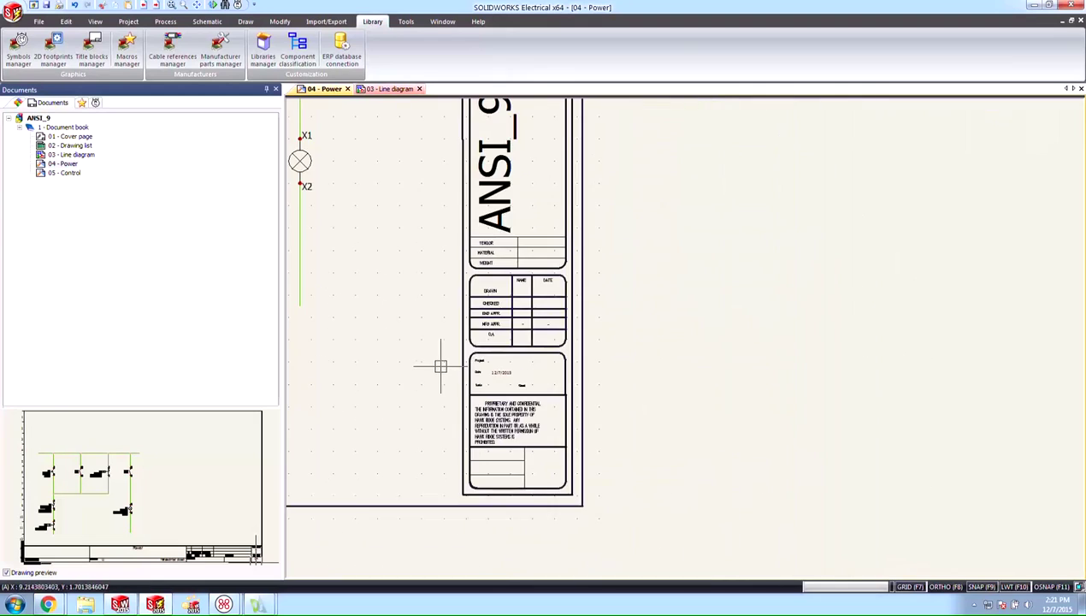
middle_drag(439, 363, 578, 323)
scroll(555, 303, down, 2)
scroll(593, 356, down, 1)
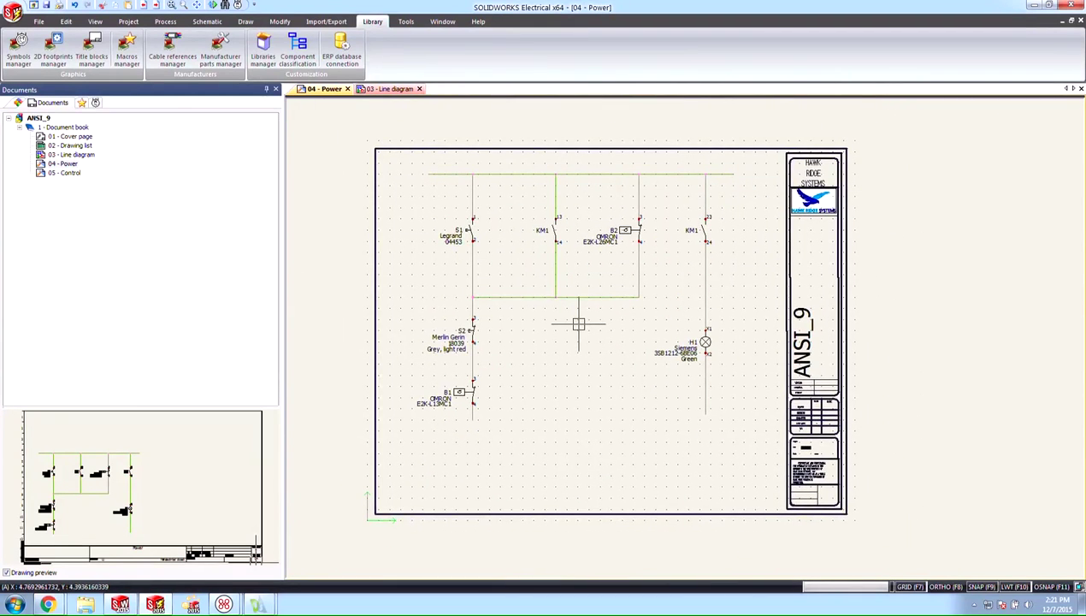